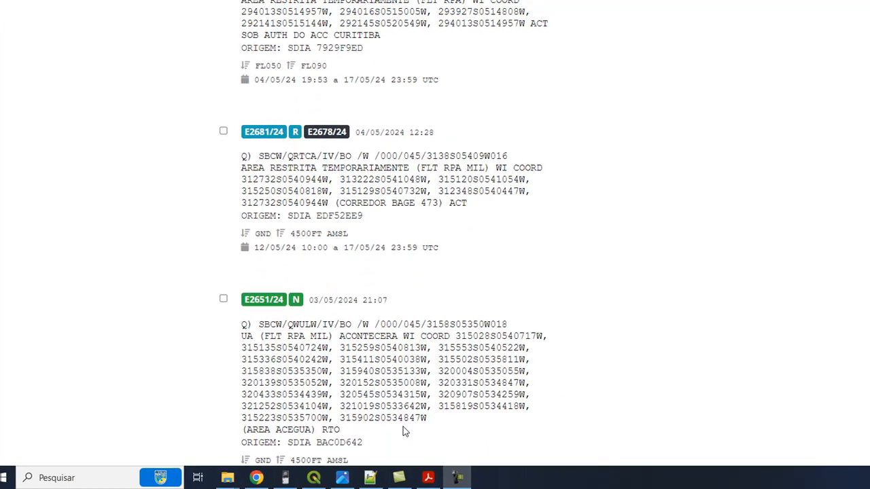
Switch to Notepad++, place its window beside the NOTAM text, and add blank lines below the last coordinate row of novo 2.CSV
click(324, 480)
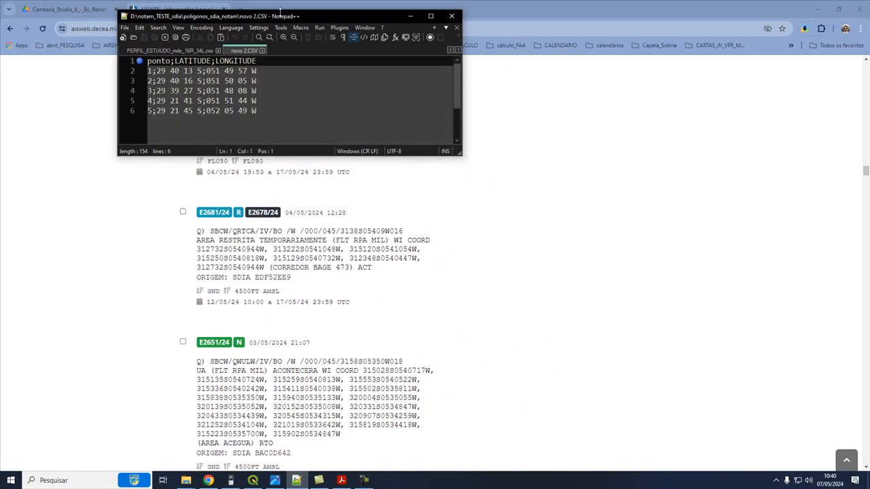
drag(330, 16, 648, 109)
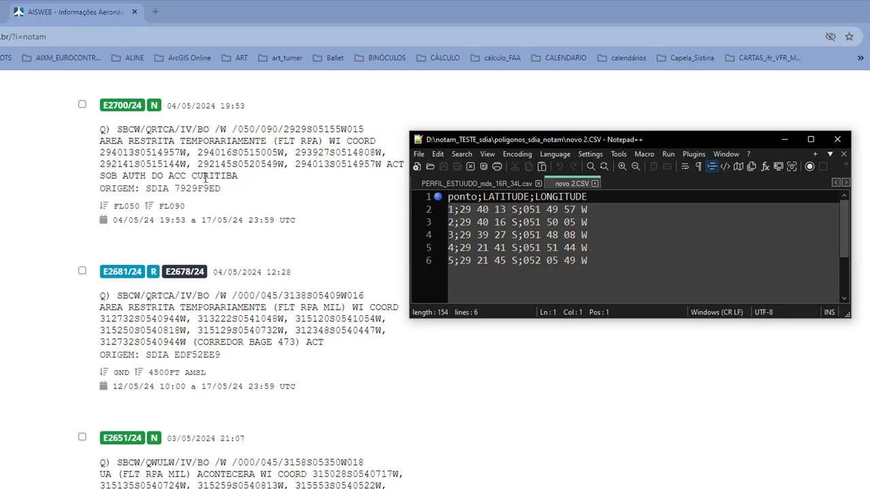
click(595, 260)
key(Return)
key(Return)
key(Return)
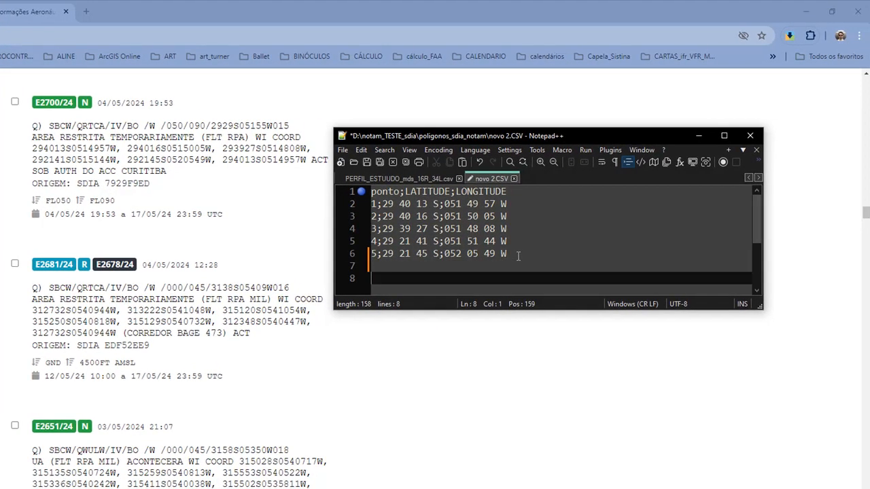
scroll(447, 269, down, 1)
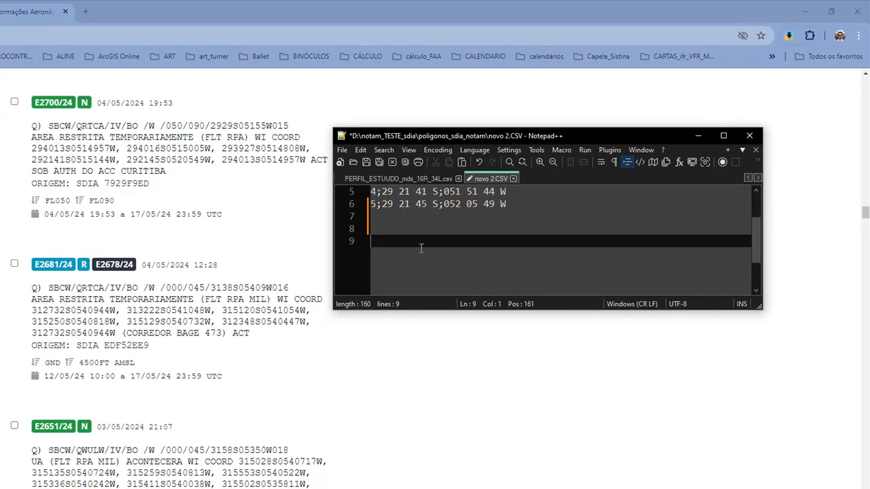
scroll(405, 243, down, 1)
scroll(406, 244, up, 1)
scroll(405, 244, down, 1)
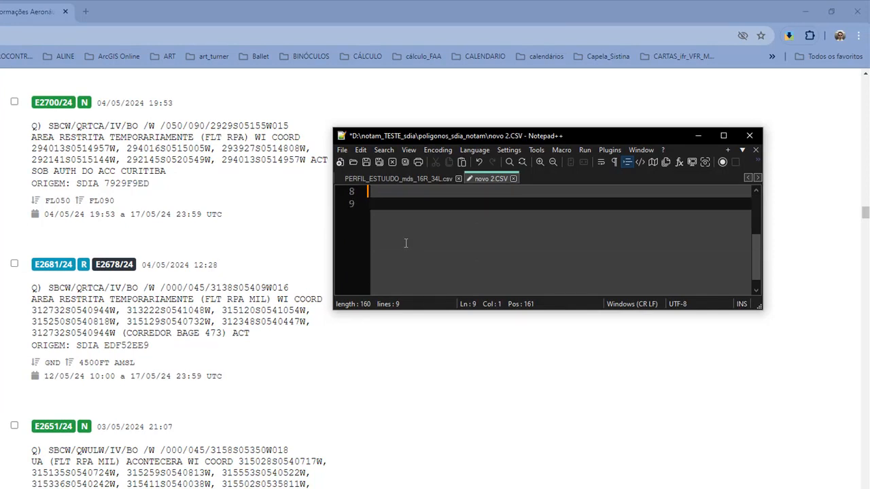
Enter the sample header row "PONTO; LATITUDE;LONGITUDE" below the blank lines and start a new line under it
text(PONTO; LA)
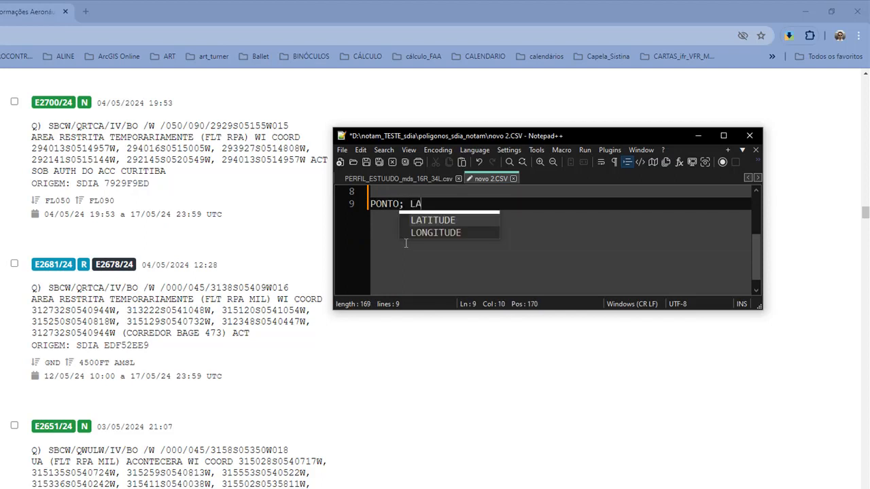
text(TITUDE;)
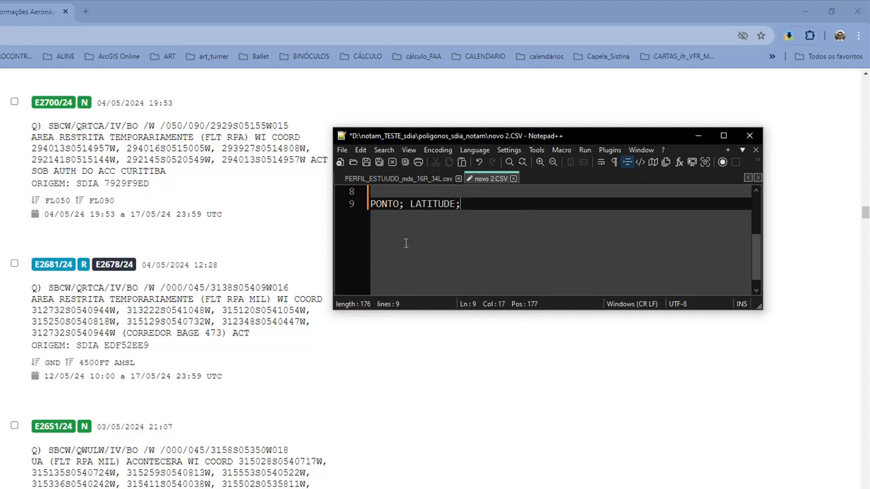
text(LON)
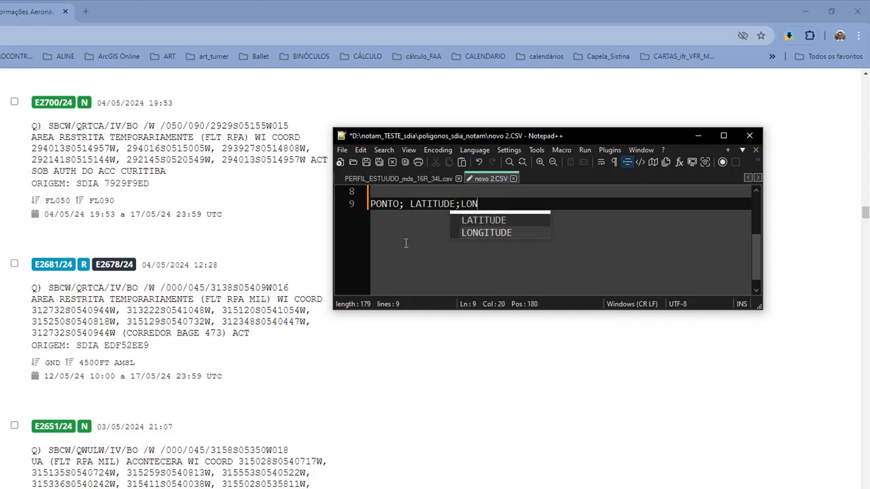
text(GITUDE)
key(Escape)
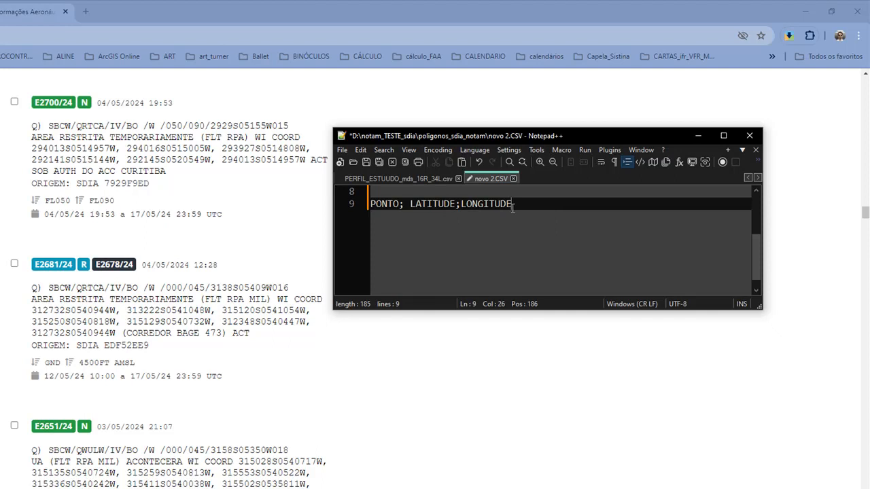
key(Return)
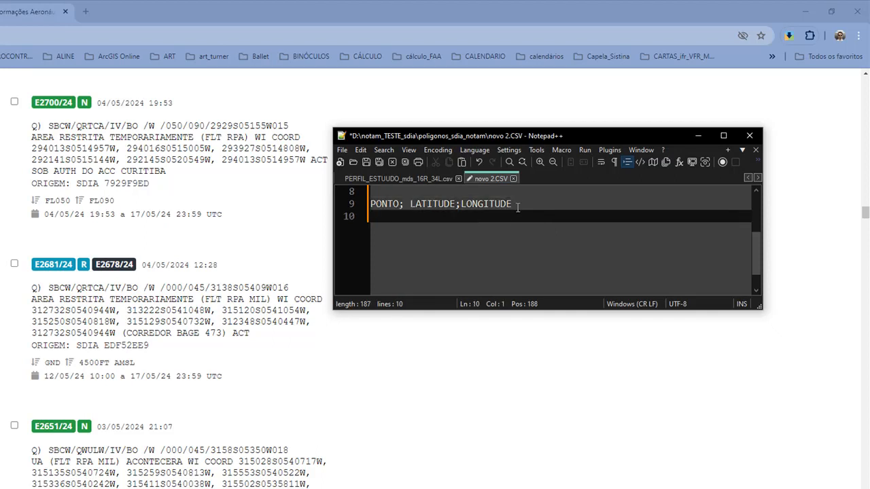
Begin a sample row with "1;" and copy the first coordinate of NOTAM E2700/24, 294013S0514957W, into it
text(1;)
click(32, 149)
drag(32, 148, 116, 149)
key(ctrl+c)
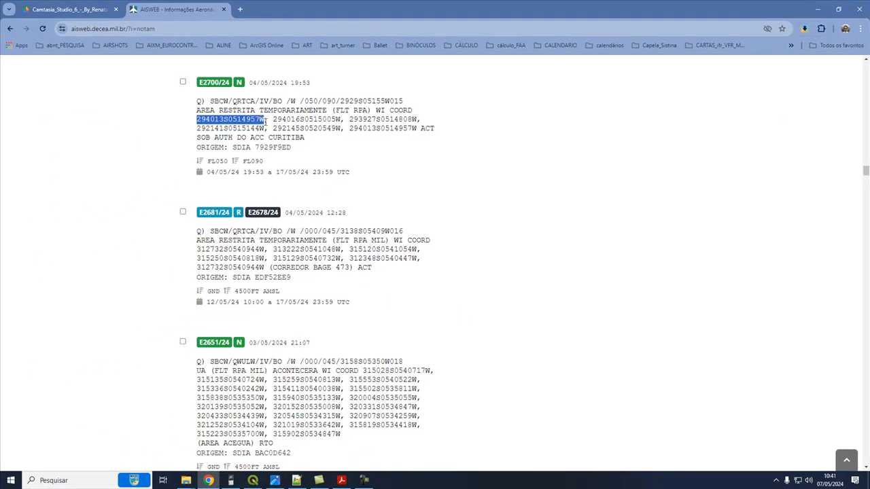
right_click(250, 119)
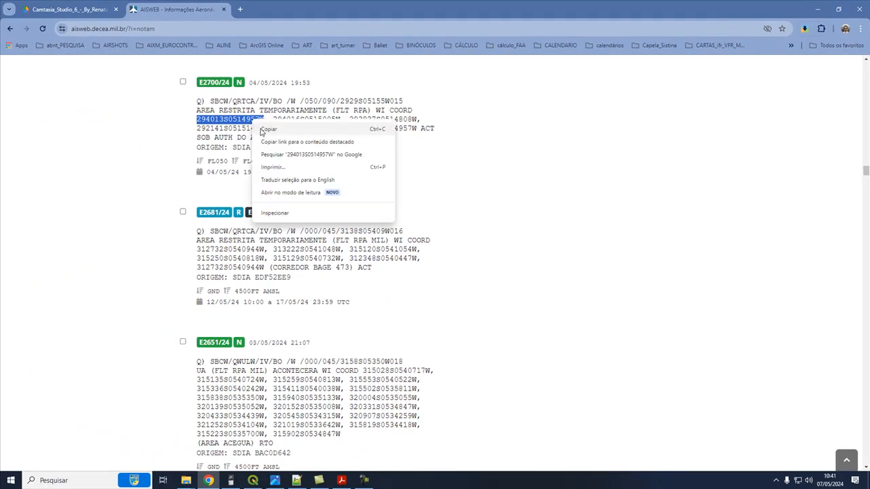
click(265, 127)
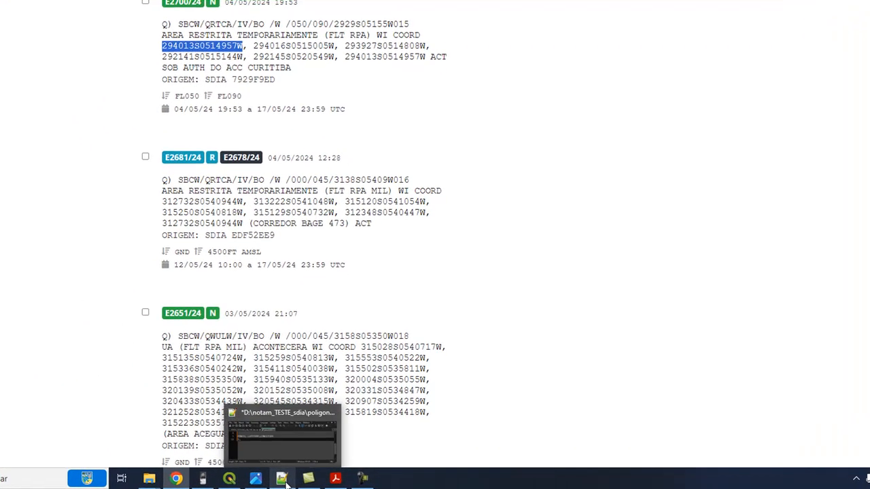
click(297, 480)
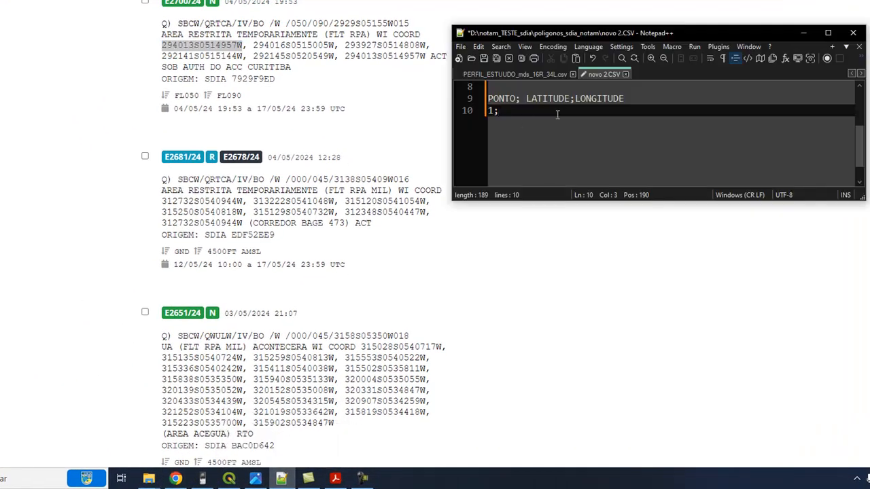
key(ctrl+v)
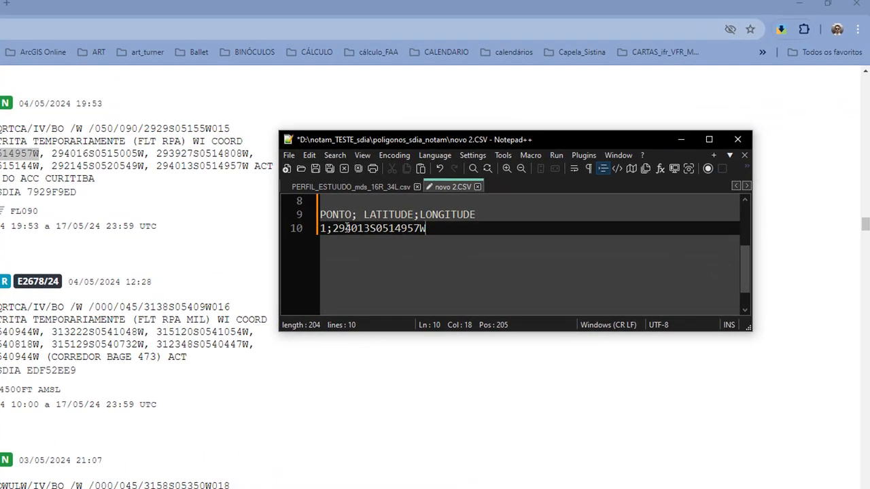
Split the pasted coordinate with spaces and a semicolon so the row reads "1;29 40 13 S;051 49 57 W"
click(347, 228)
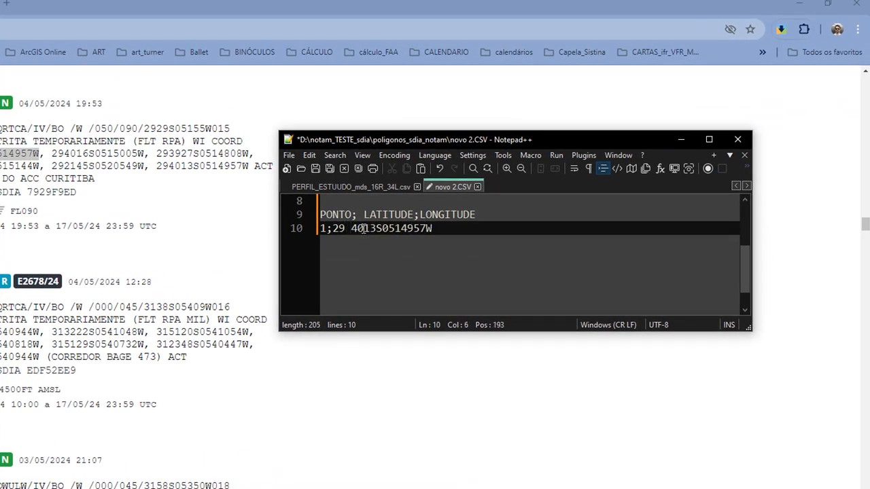
click(386, 229)
click(395, 229)
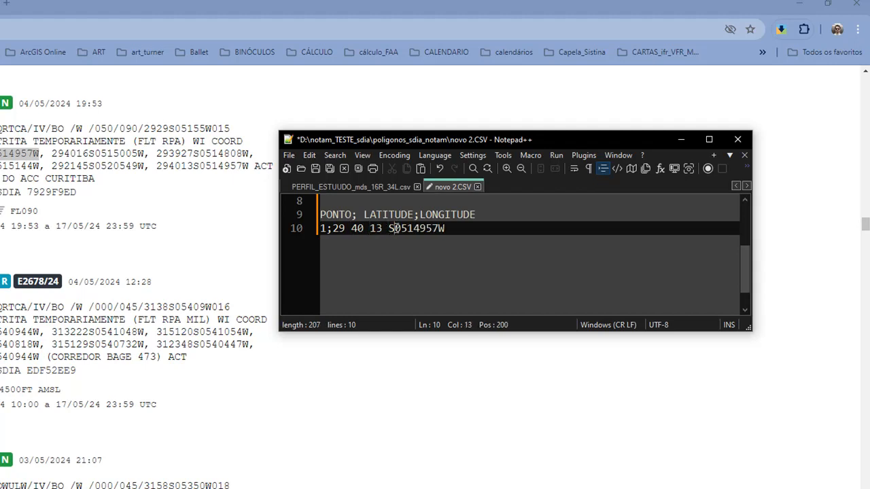
text(;)
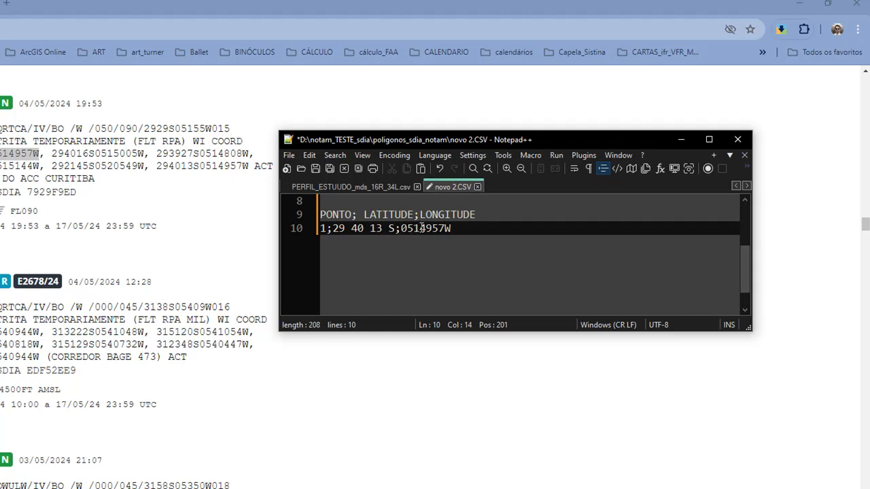
key(Right)
key(Right)
key(Right)
key(Right)
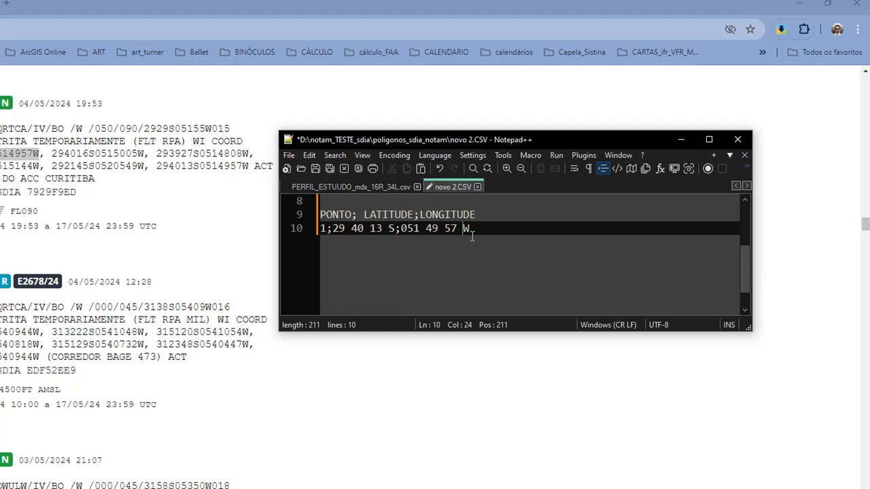
Delete the sample header, sample row and blank lines below the five original coordinate rows
scroll(478, 245, up, 3)
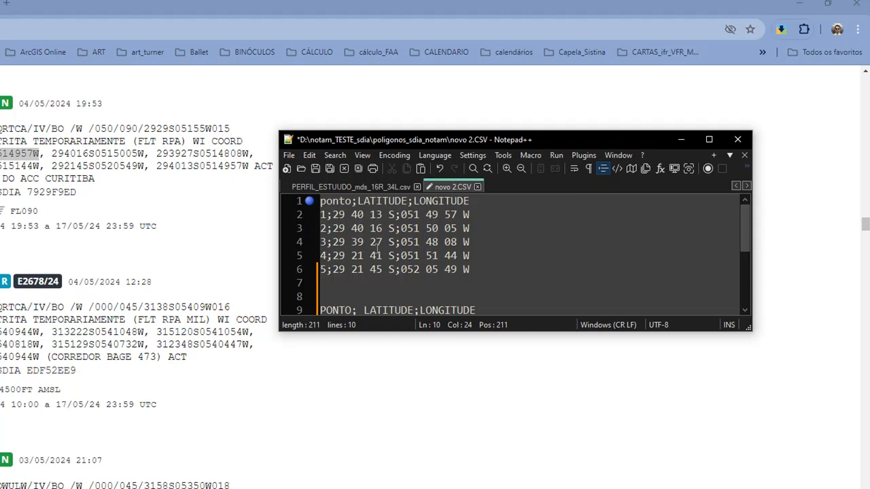
click(347, 288)
key(shift+Down)
key(shift+Down)
key(shift+Down)
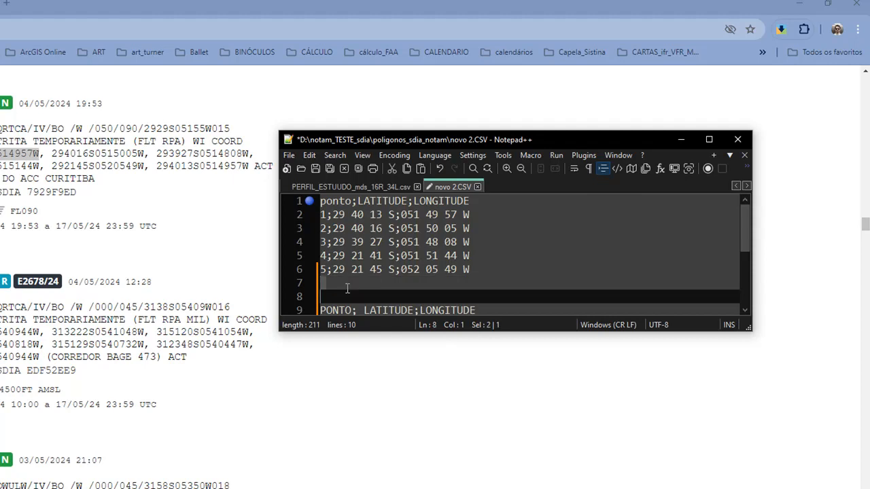
key(shift+End)
key(Delete)
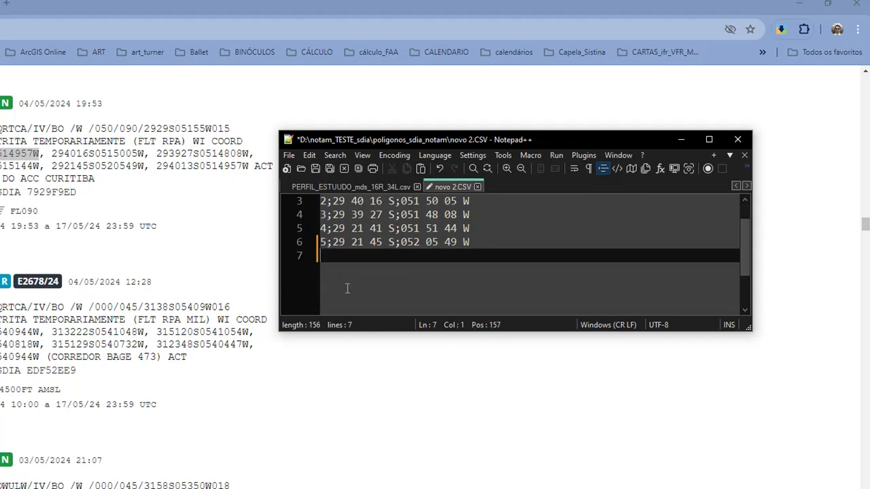
key(BackSpace)
scroll(572, 243, up, 1)
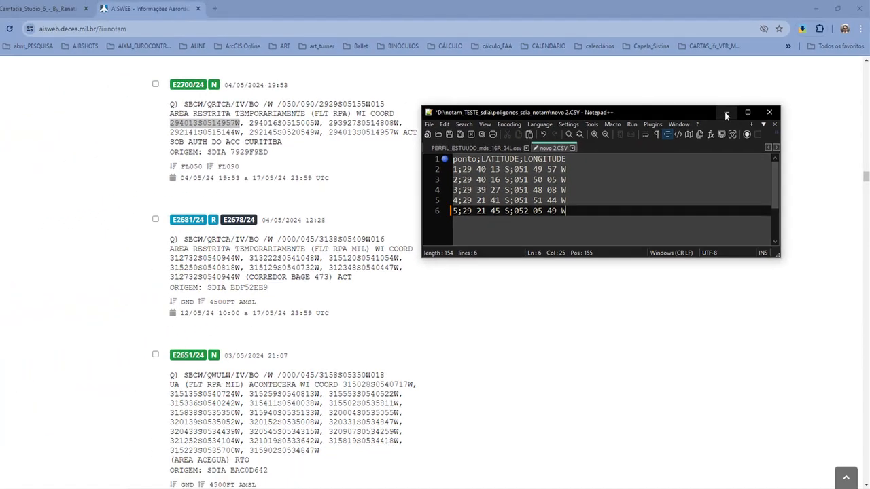
Minimise the text editor, switch to QGIS, and hide the NOVO2, Área Perigosa, Área Proibida and OSM Standard layers
click(723, 118)
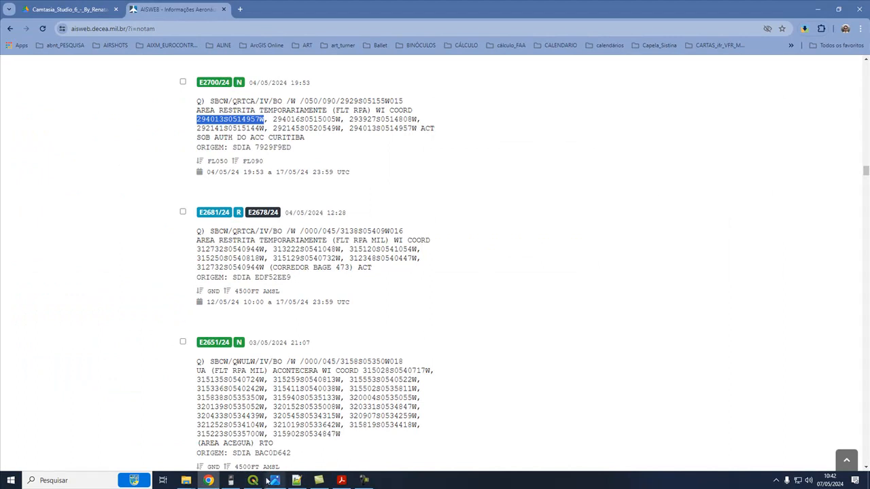
click(254, 481)
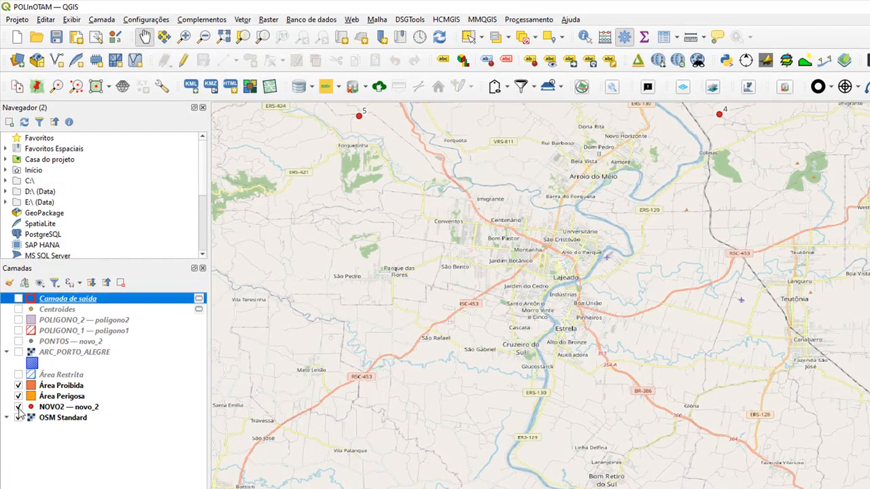
click(19, 242)
click(19, 396)
click(19, 386)
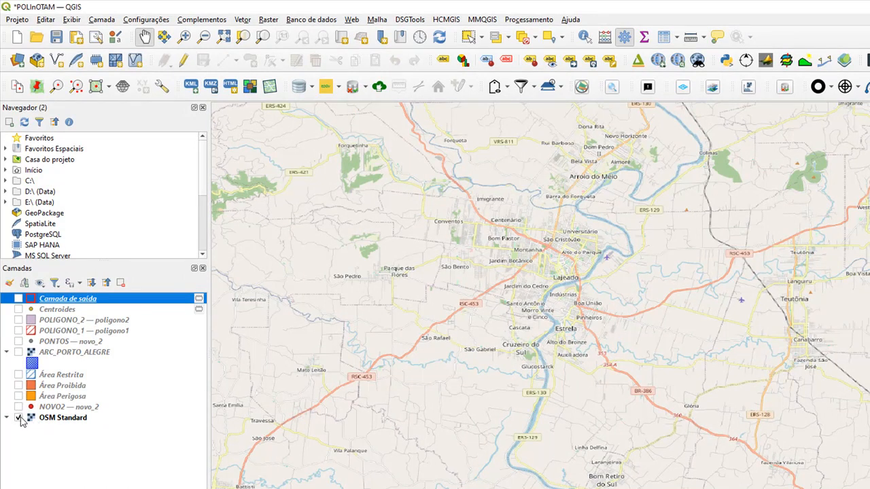
click(19, 418)
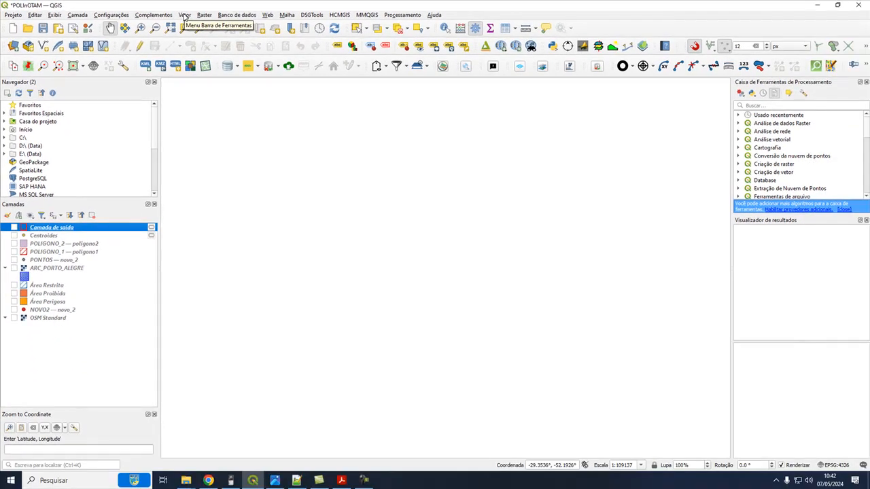
Start adding a delimited text layer and choose novo 2.CSV from D:\notam_TESTE_sdia\poligonos_sdia_notam as its source file
click(183, 14)
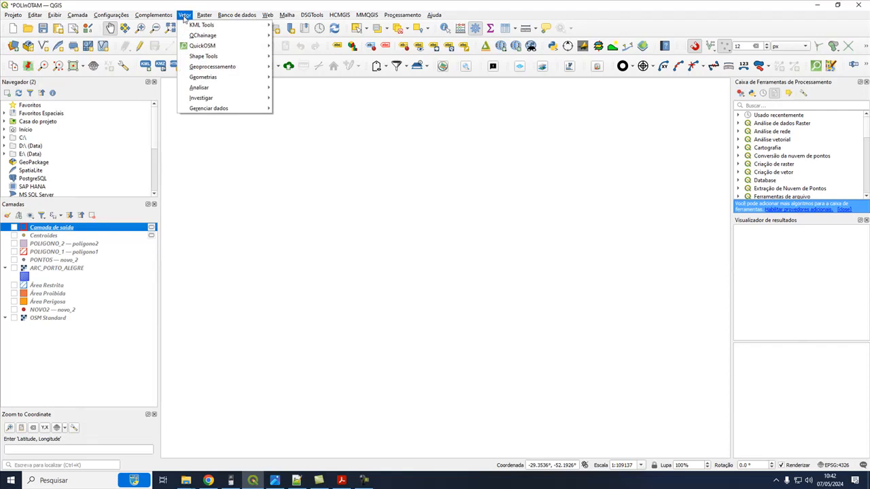
mouse_move(117, 16)
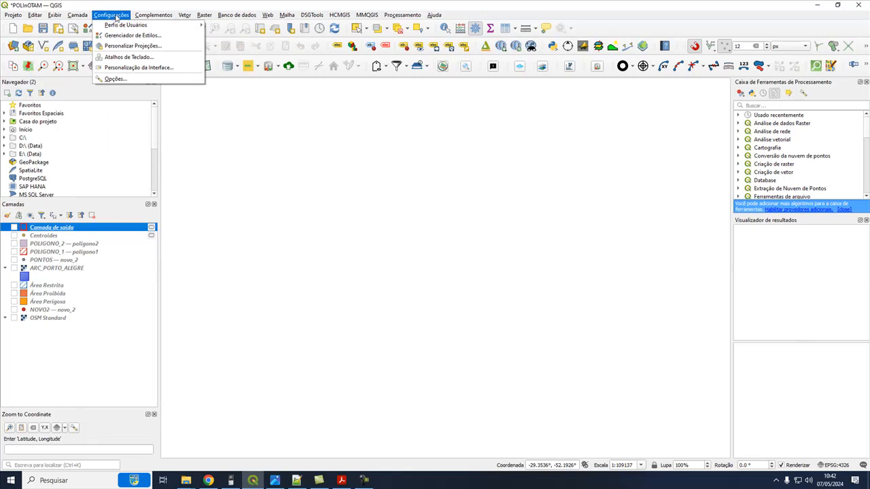
mouse_move(85, 15)
mouse_move(92, 45)
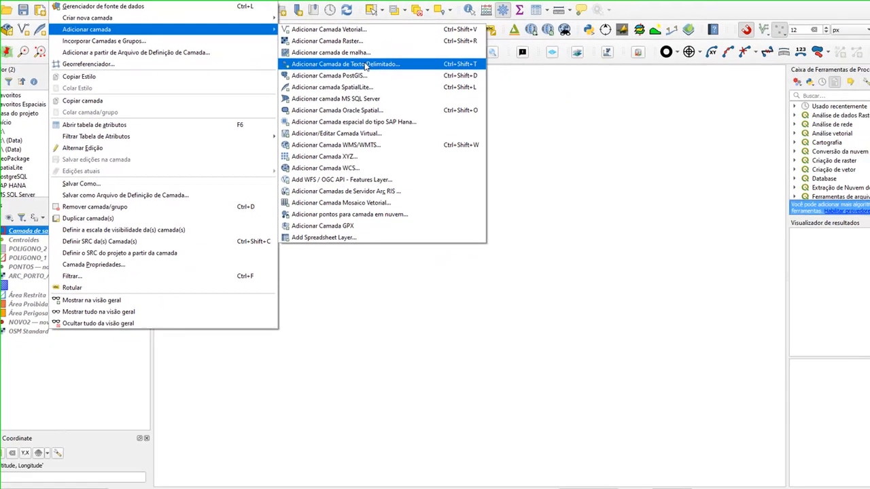
click(495, 108)
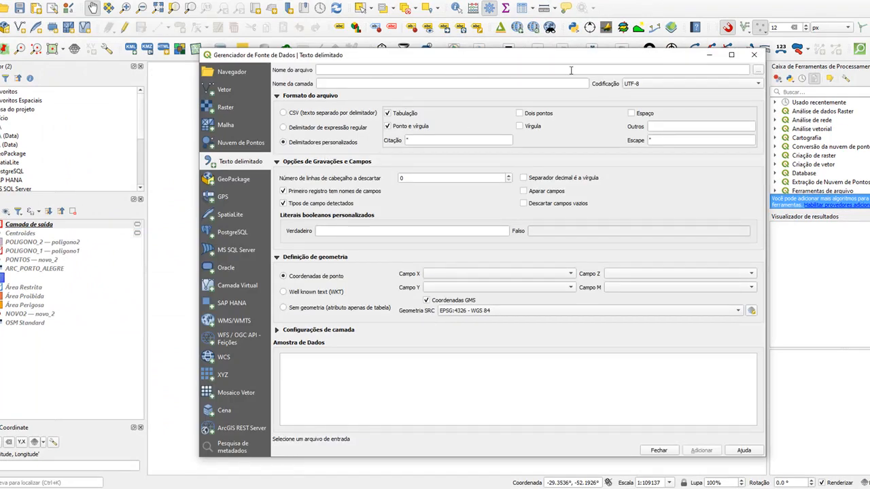
click(758, 71)
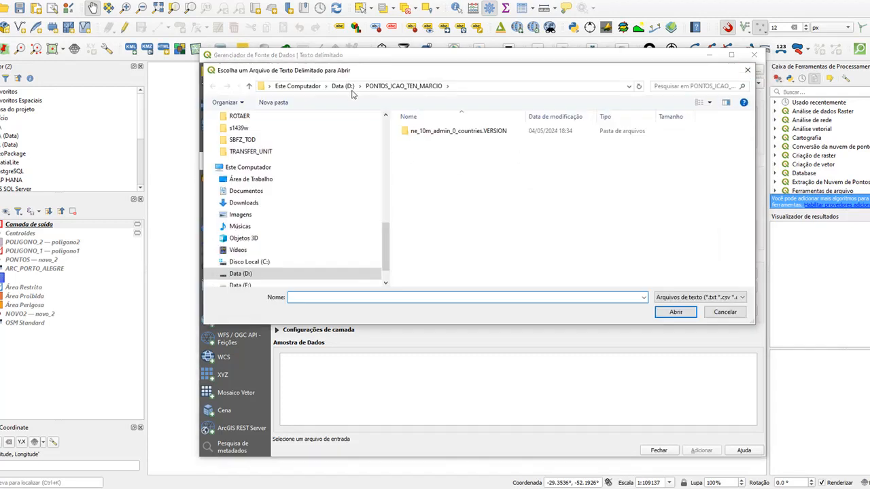
click(342, 86)
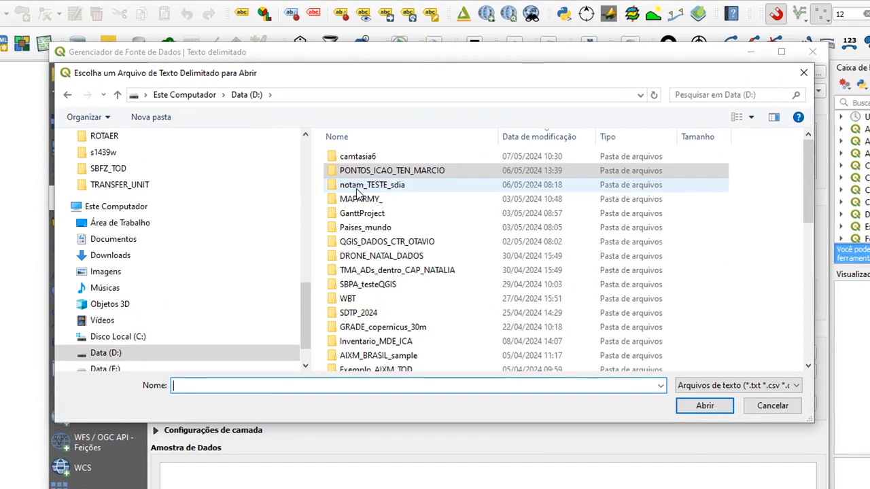
double_click(416, 154)
double_click(367, 168)
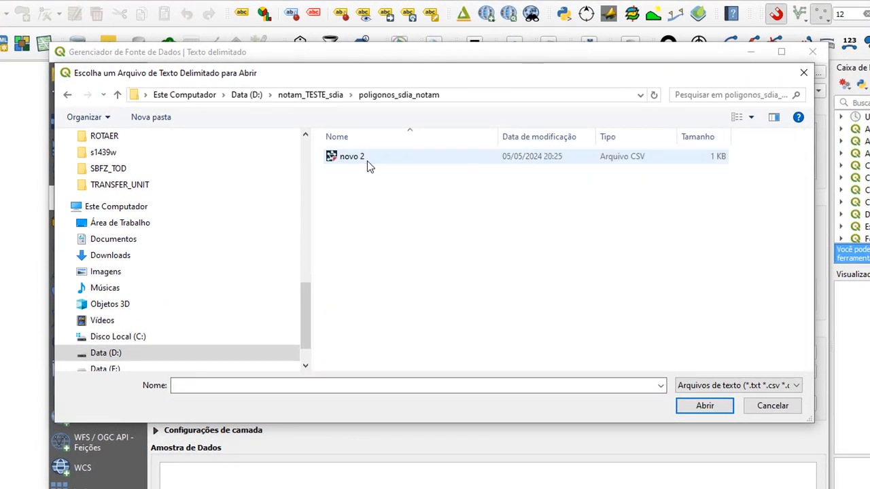
click(360, 165)
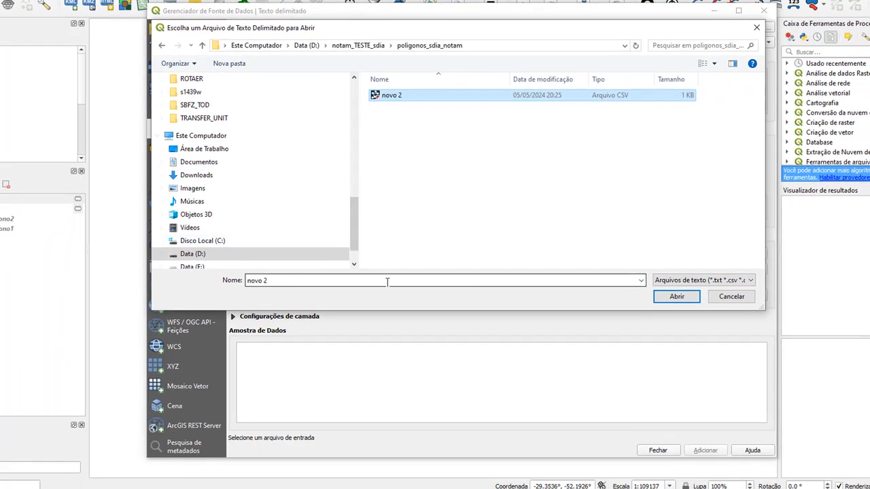
click(678, 299)
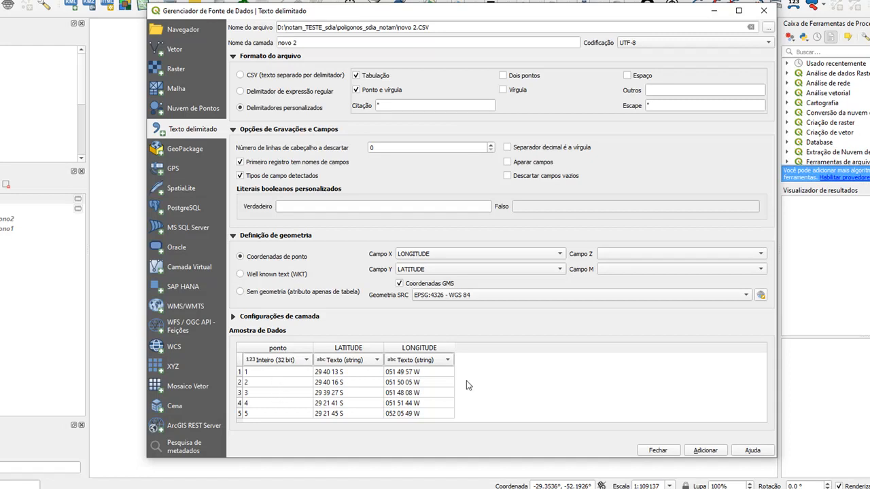
Add the novo 2 points to the project, close the data source manager, and show the OSM Standard layer
click(703, 451)
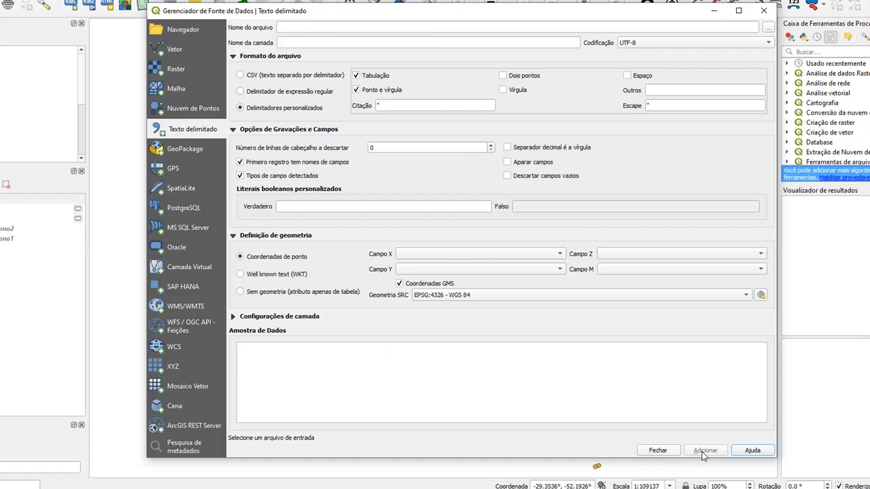
click(657, 451)
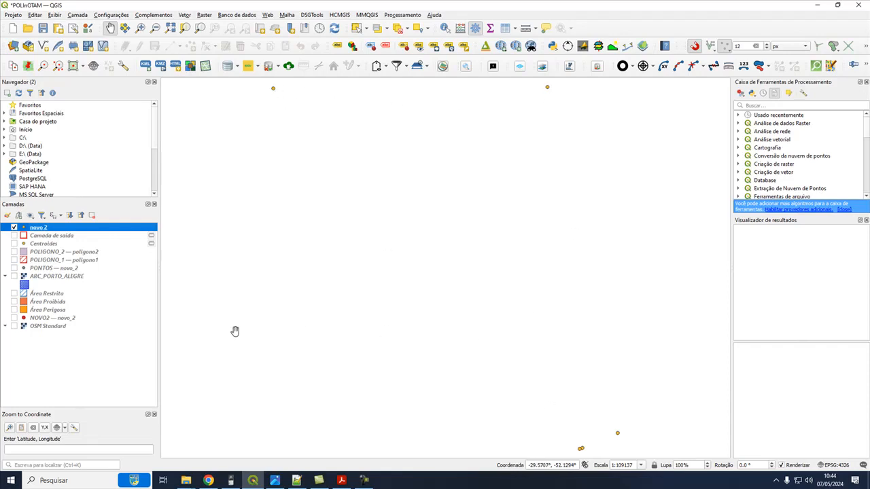
click(14, 326)
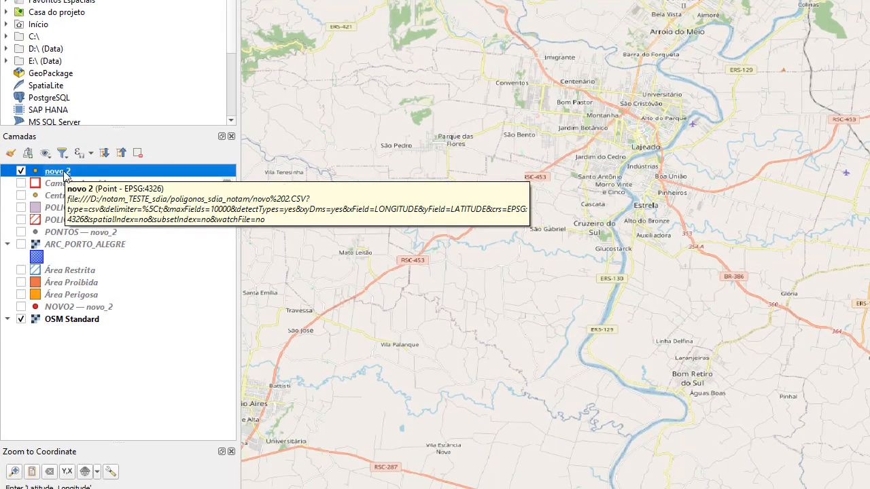
Label the novo 2 layer with individual labels (Rótulos individuais) taken from the ponto field
right_click(65, 174)
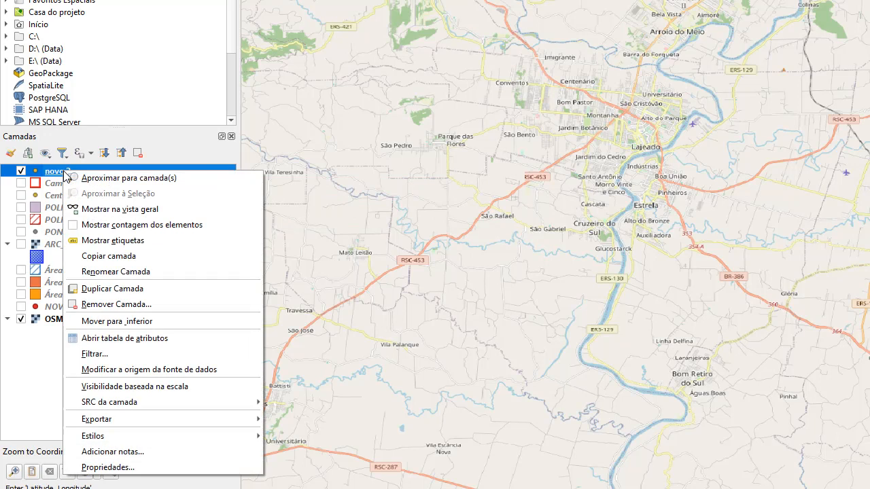
click(95, 467)
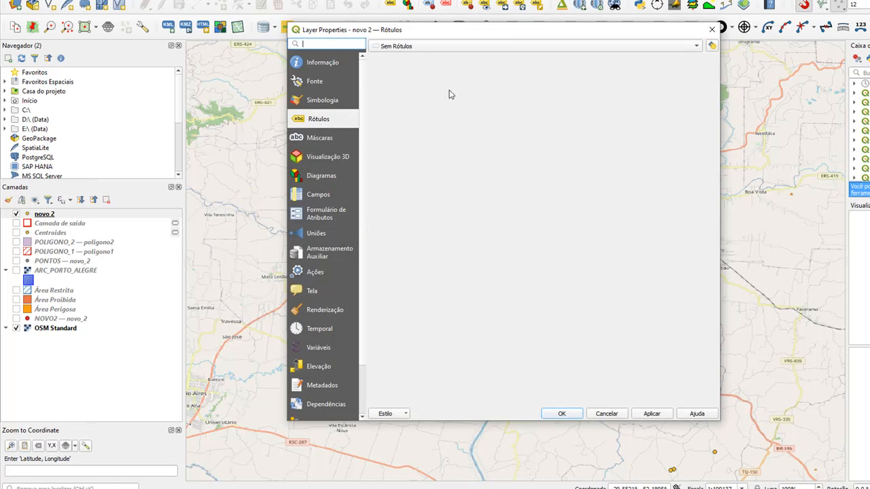
click(676, 50)
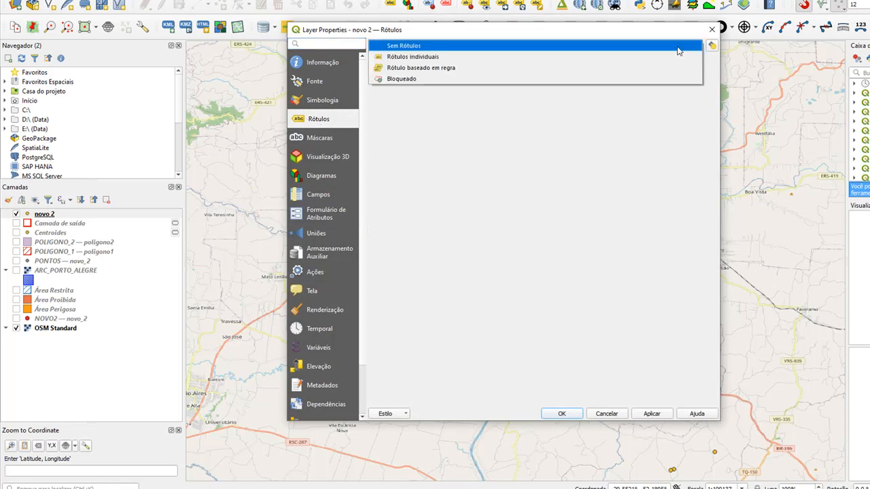
click(640, 58)
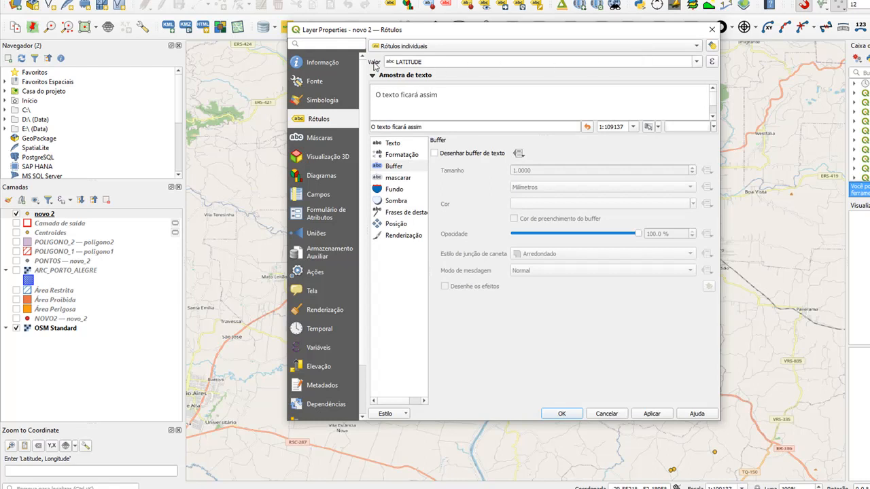
click(695, 62)
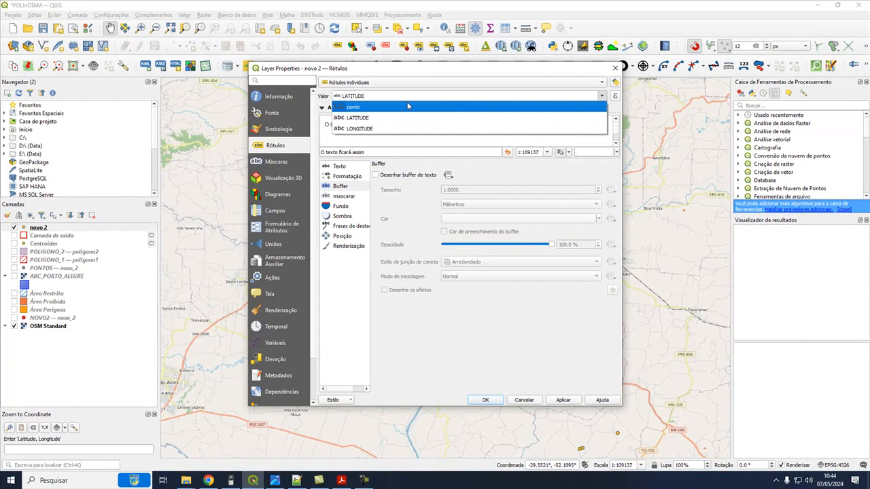
click(408, 106)
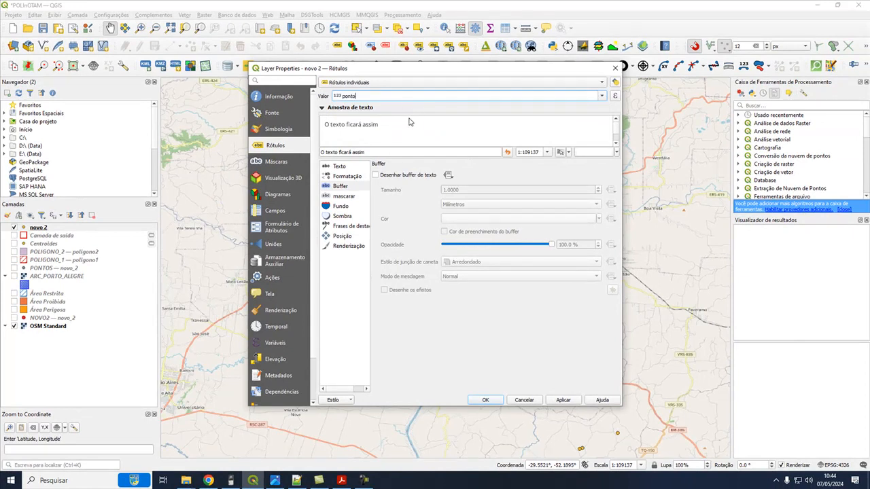
click(562, 400)
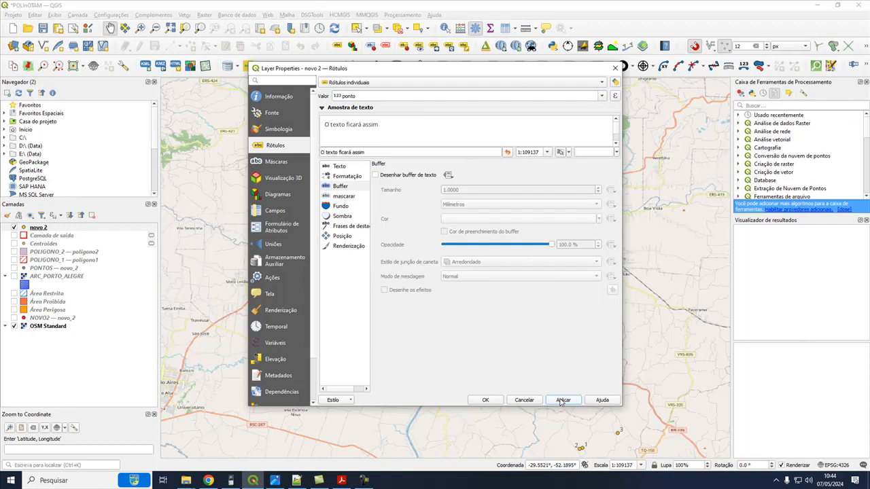
click(485, 400)
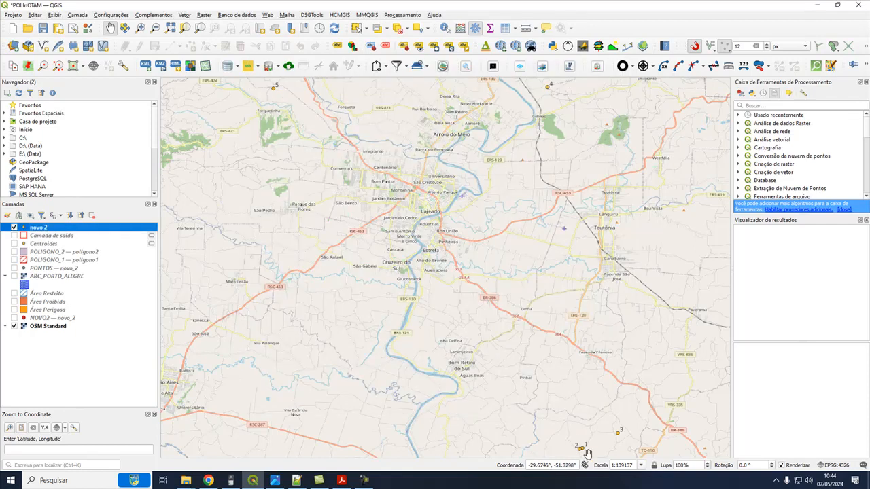
Examine the placement of the numbered novo 2 points on the basemap, both close up and across the full layer extent
scroll(596, 456, up, 2)
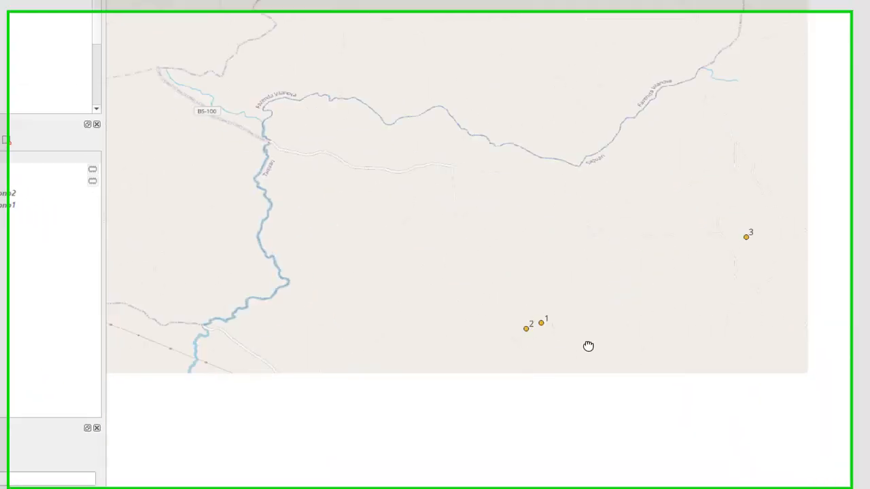
scroll(599, 366, up, 1)
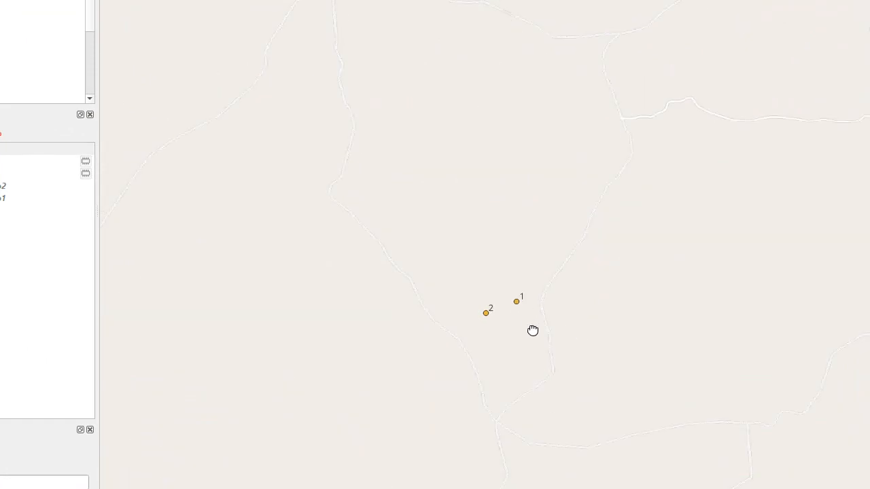
drag(532, 330, 433, 345)
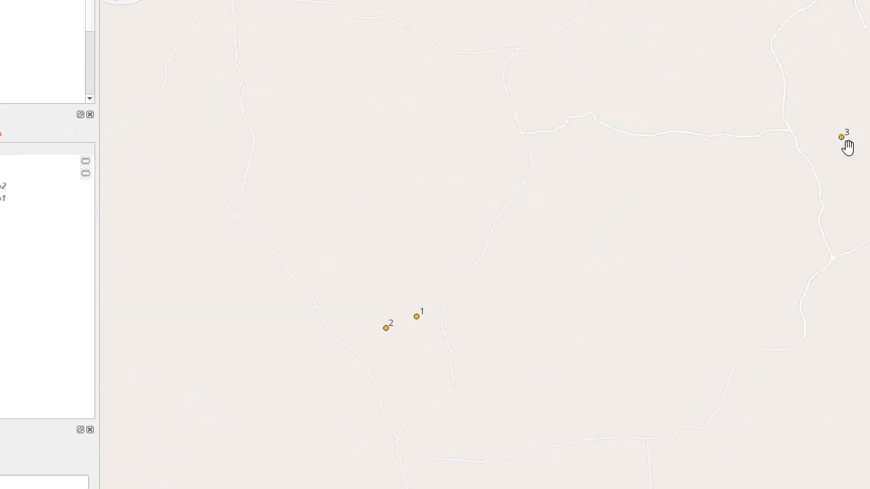
scroll(812, 161, down, 2)
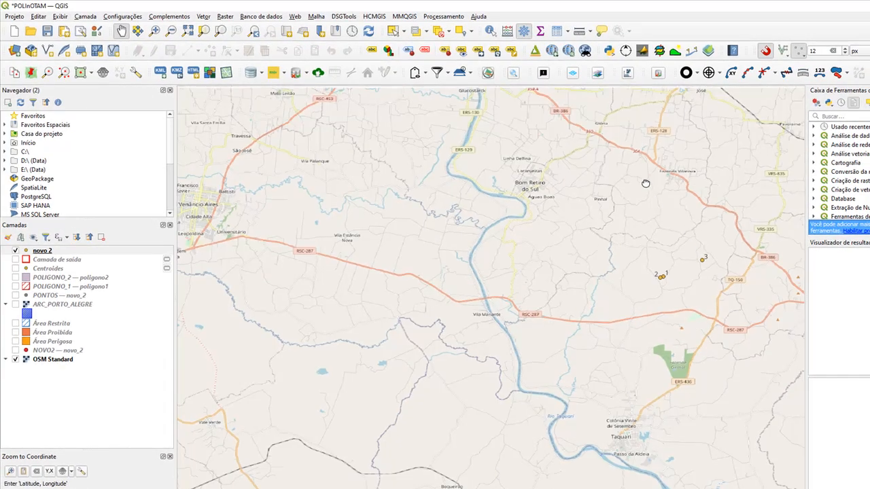
scroll(597, 308, down, 1)
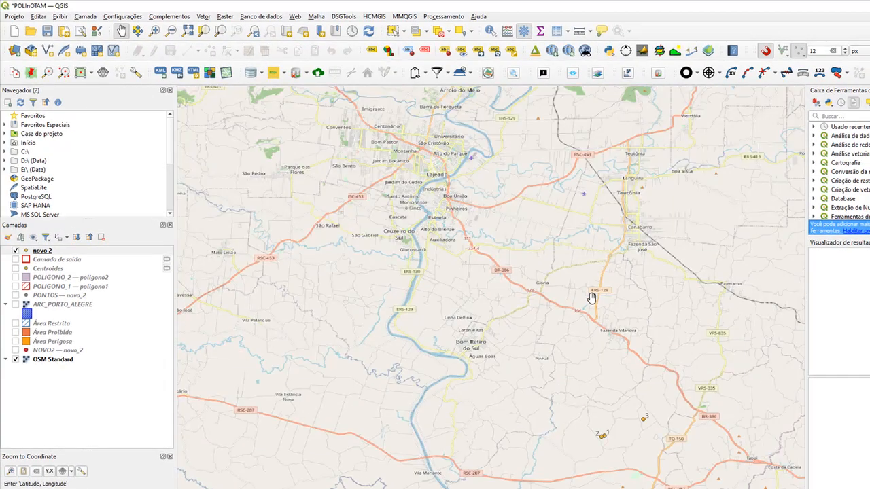
scroll(592, 297, down, 1)
scroll(592, 294, down, 1)
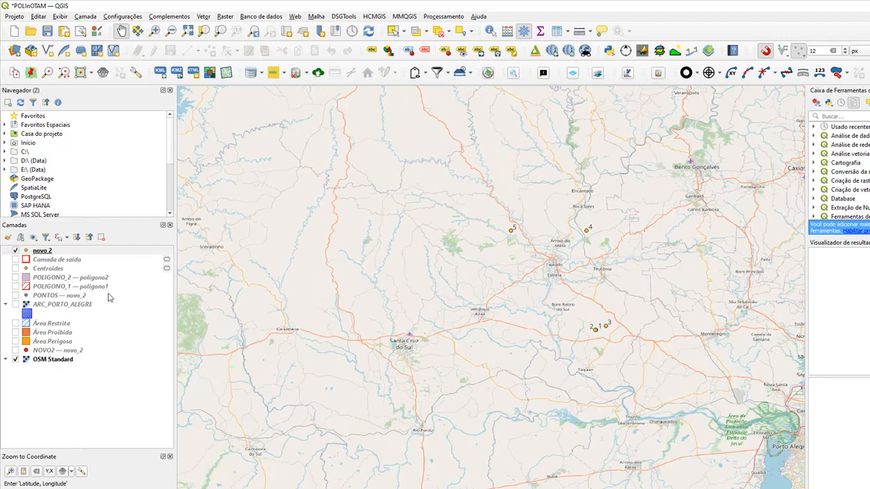
right_click(62, 253)
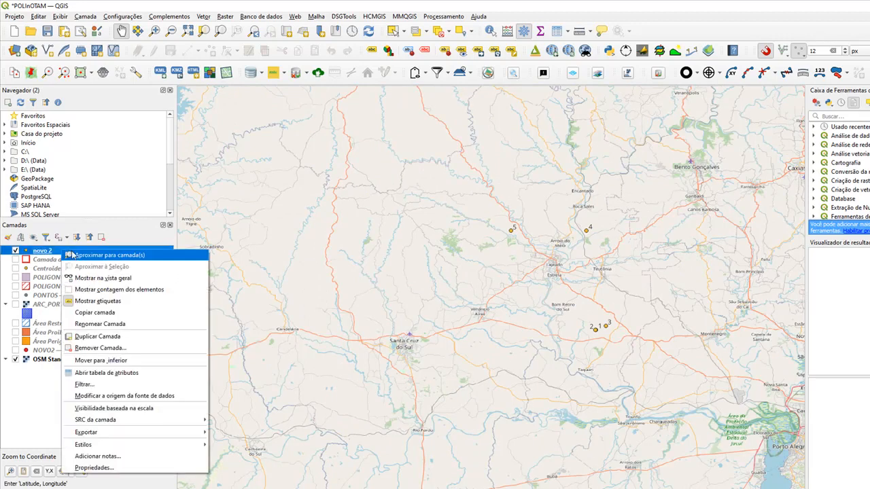
click(71, 254)
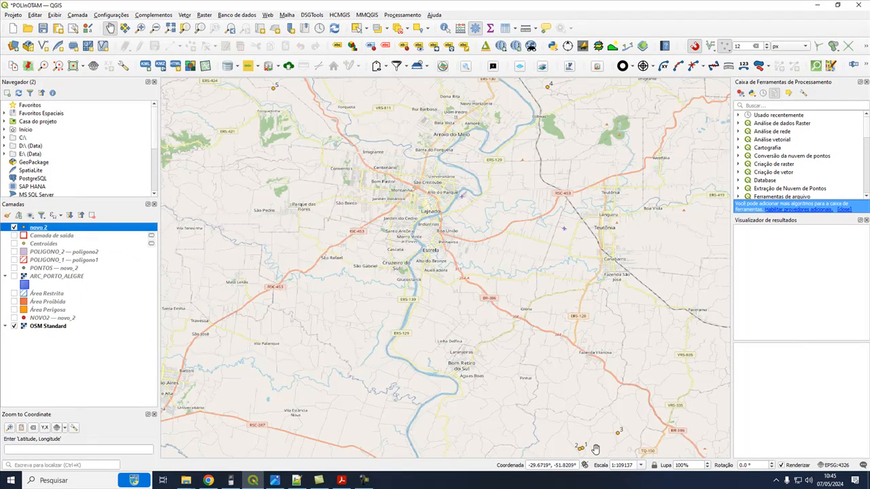
drag(596, 449, 526, 350)
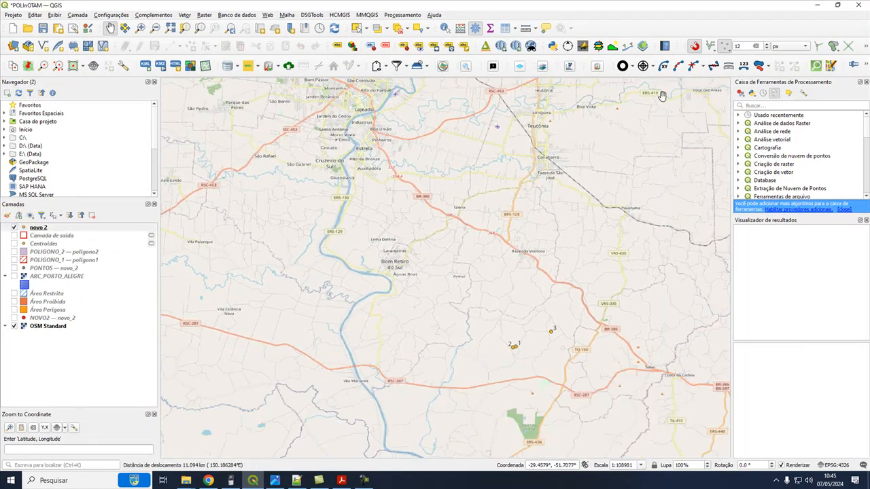
Keep snapping enabled and create a temporary scratch layer named POLIGONO_nOTAM with geometry type Polígono in EPSG:4326
click(694, 46)
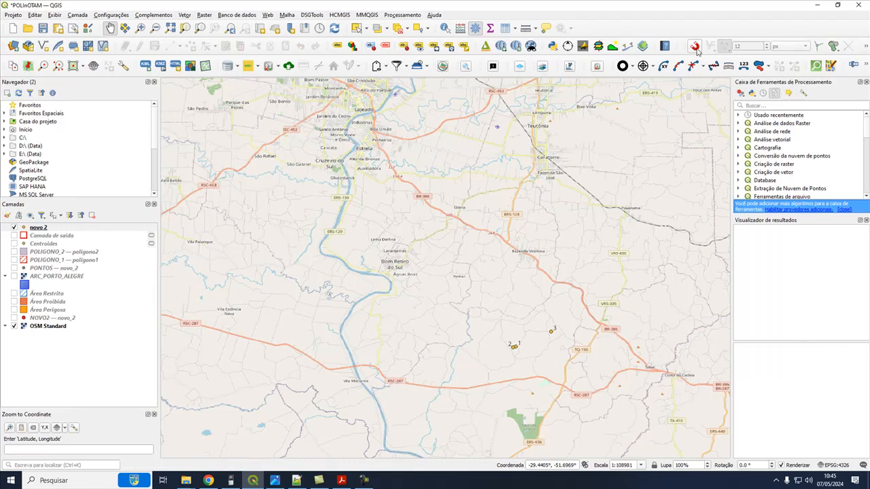
click(695, 49)
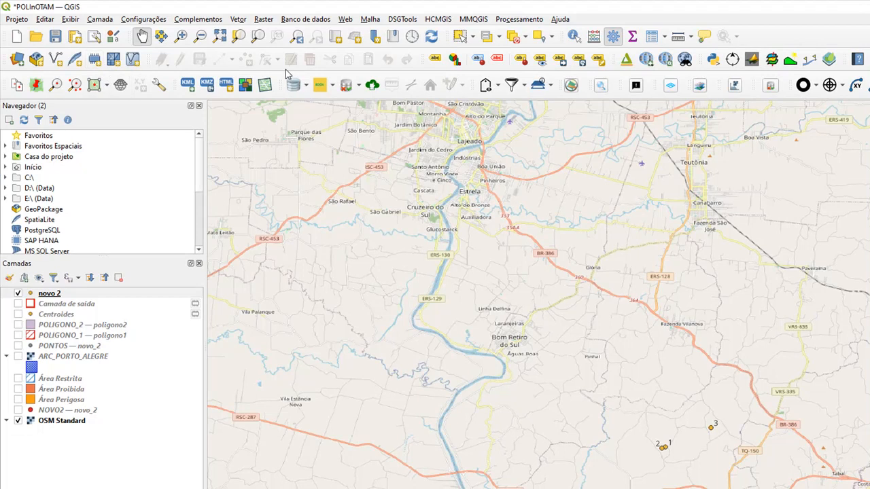
click(94, 60)
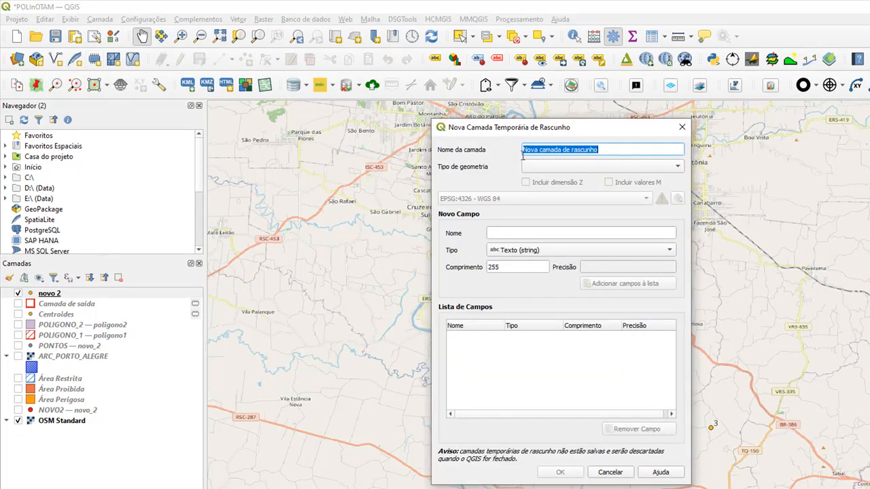
text(PO)
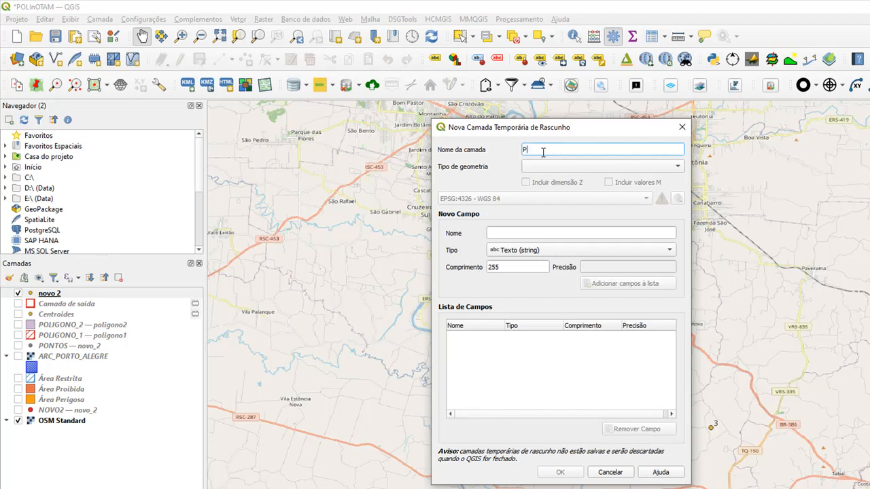
text(LIGONO_nOTAM)
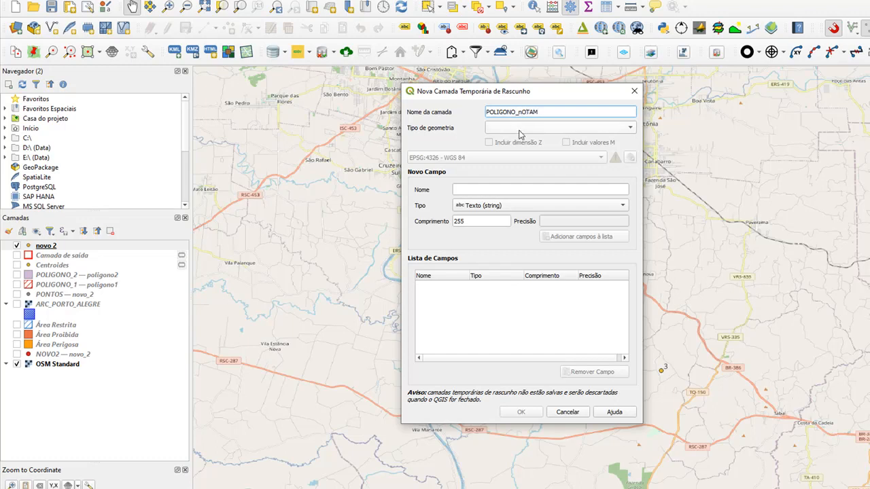
click(520, 134)
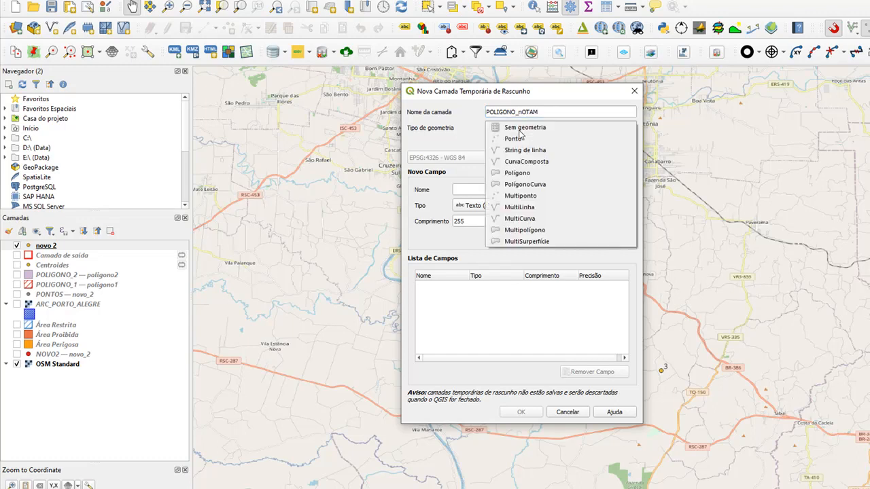
click(518, 173)
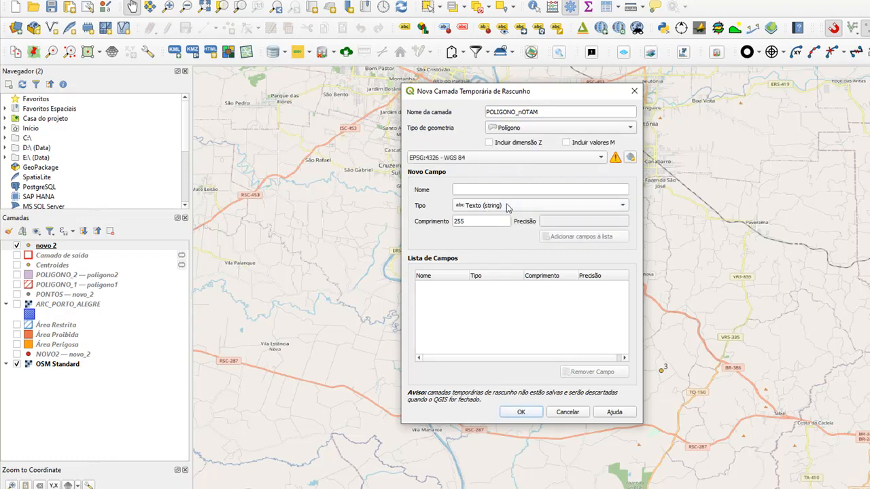
click(521, 413)
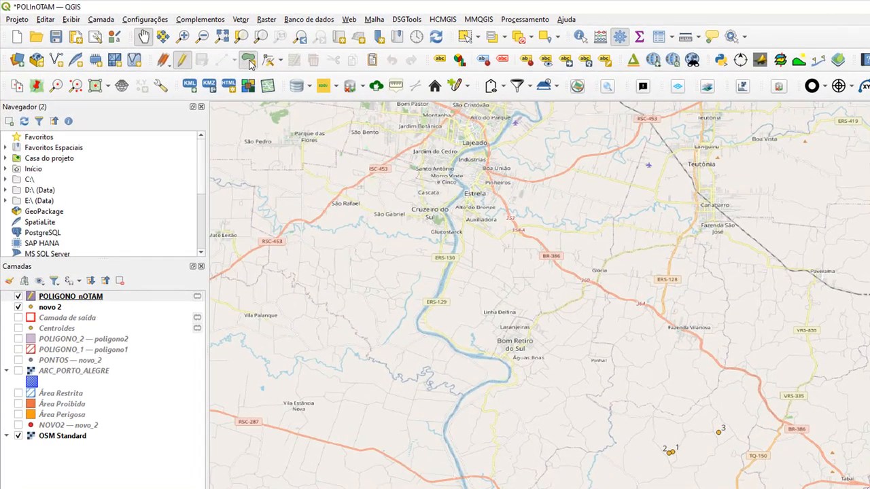
Start a polygon in POLIGONO_nOTAM with vertices snapped to points 1, 2 and 3 of novo 2
click(206, 55)
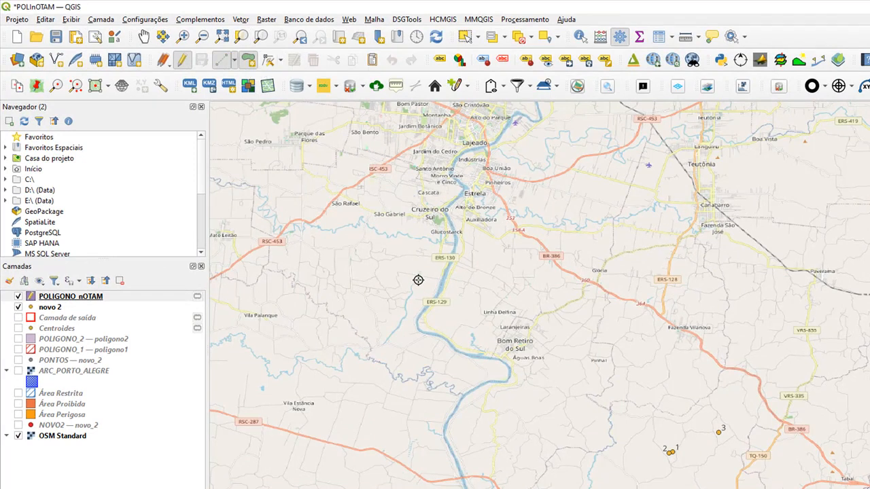
scroll(678, 469, up, 3)
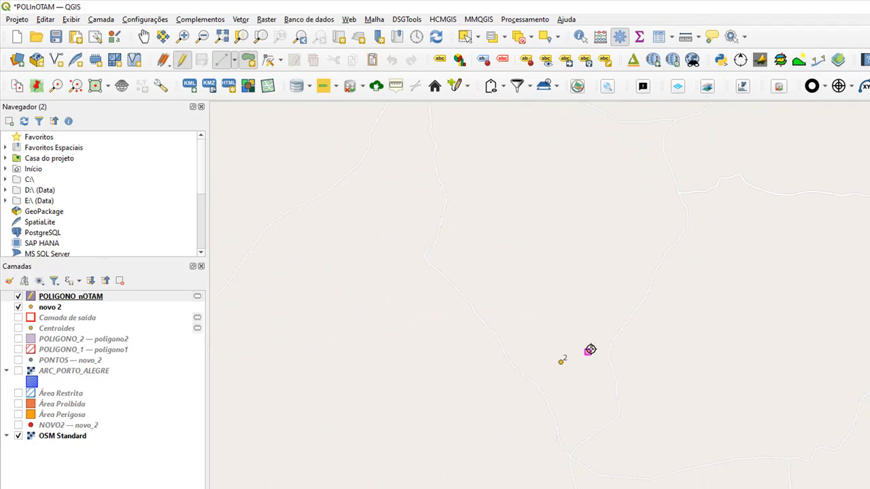
click(557, 365)
click(587, 352)
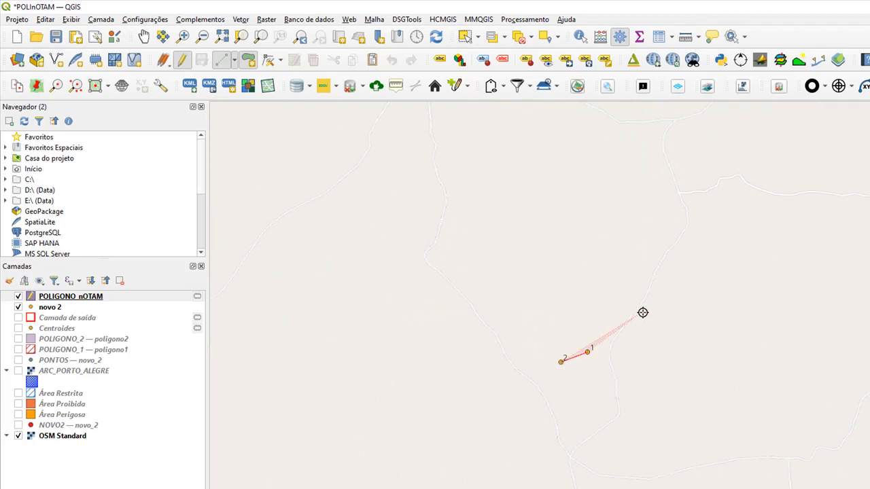
scroll(727, 255, down, 2)
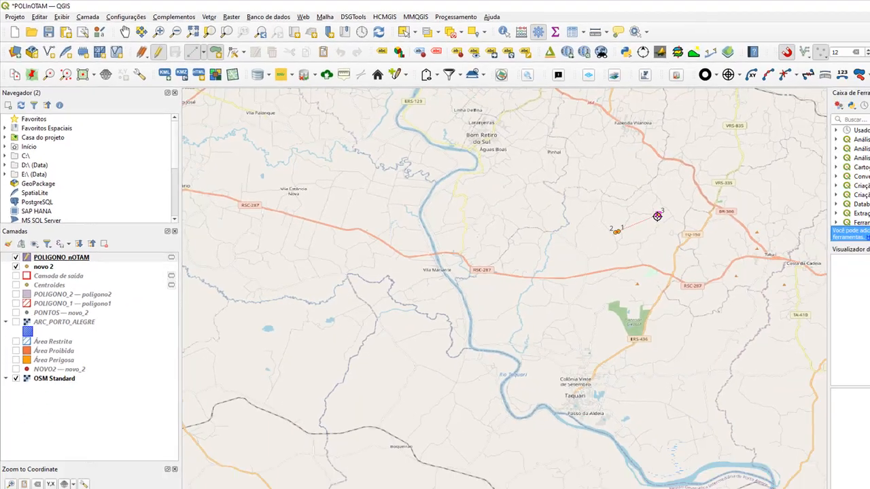
scroll(550, 112, up, 2)
scroll(549, 116, down, 2)
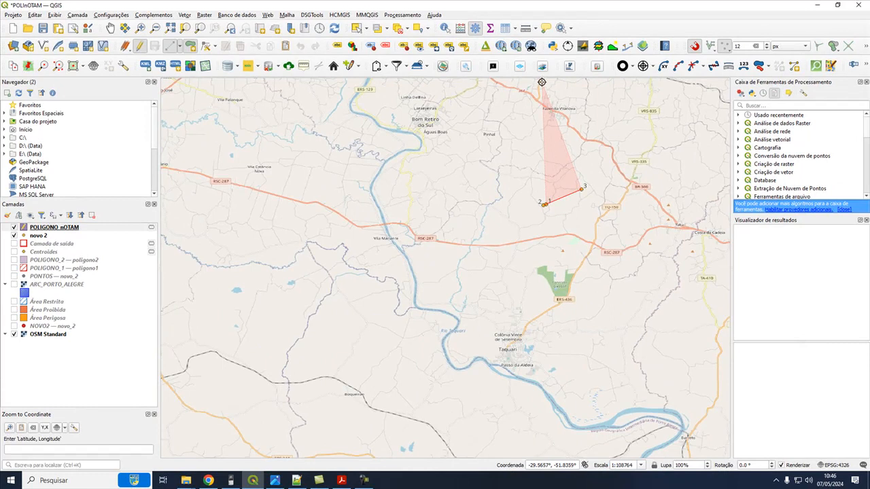
Complete the polygon with vertices snapped to points 4 and 5, and inspect its corner near points 1 and 2
key(Up)
key(Up)
key(Up)
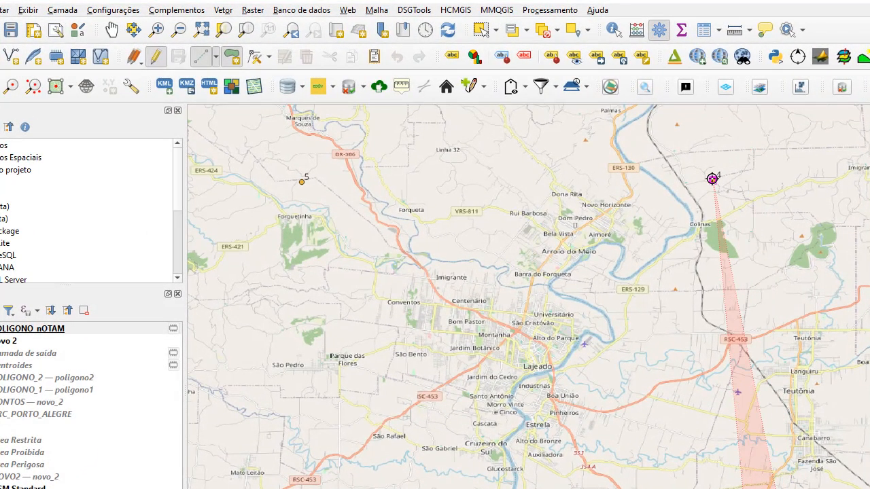
click(697, 175)
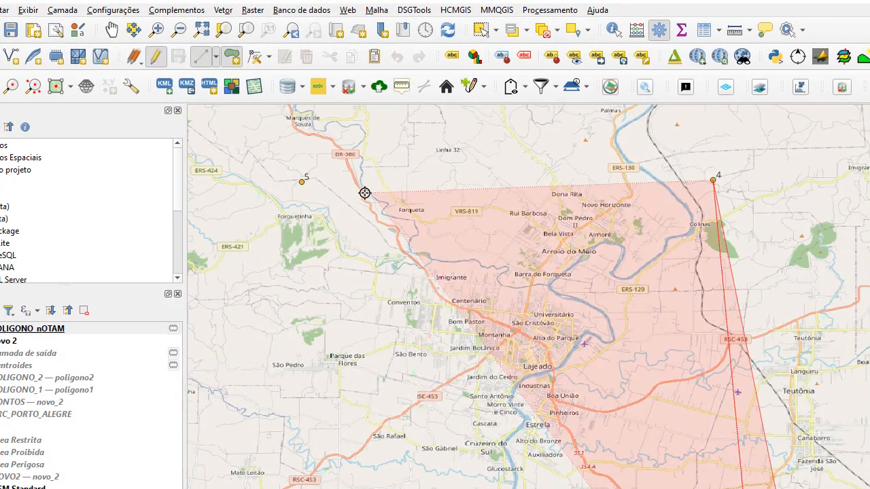
click(301, 185)
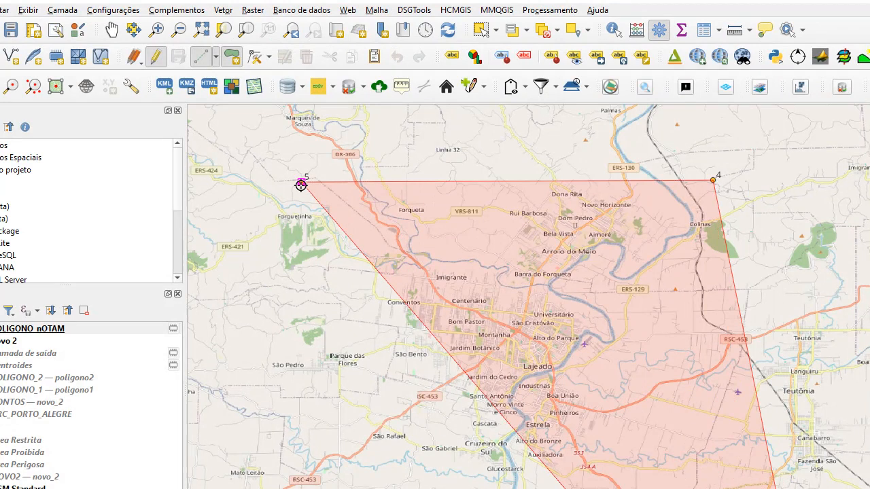
right_click(301, 185)
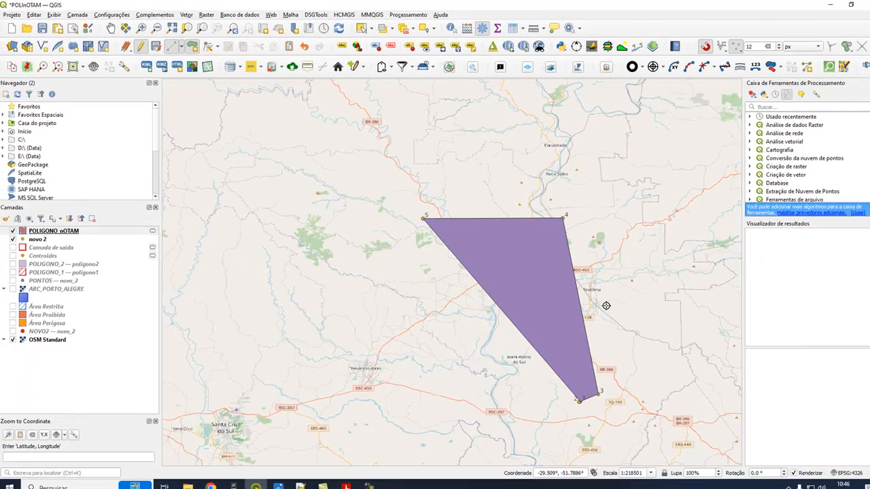
scroll(579, 402, up, 5)
scroll(551, 377, up, 5)
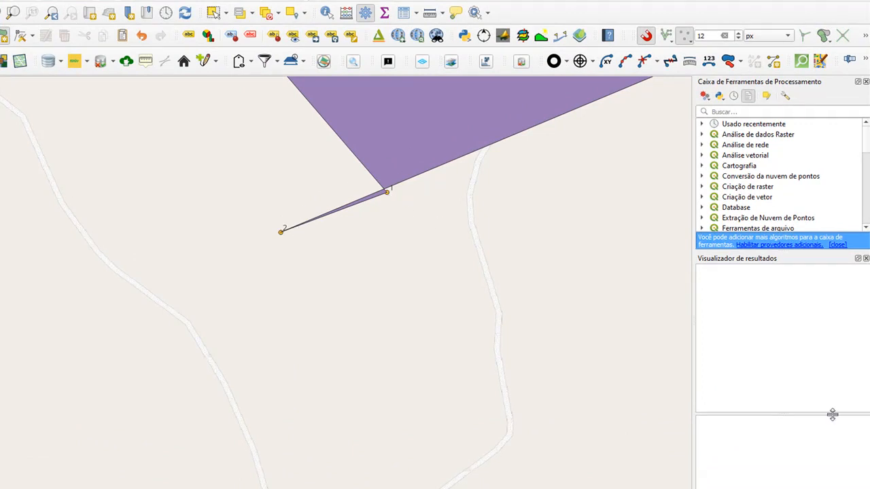
Switch to Extraer in the browser and label the new multipolygon POLIGONO
key(alt+Tab)
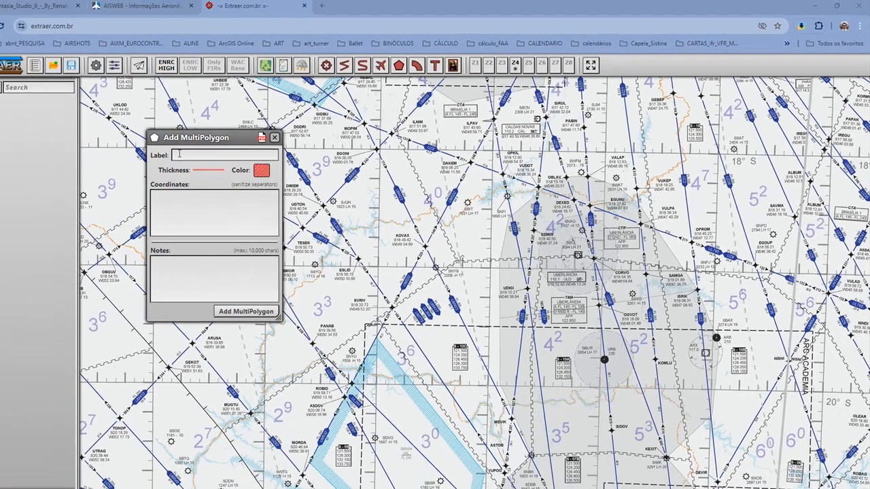
click(29, 170)
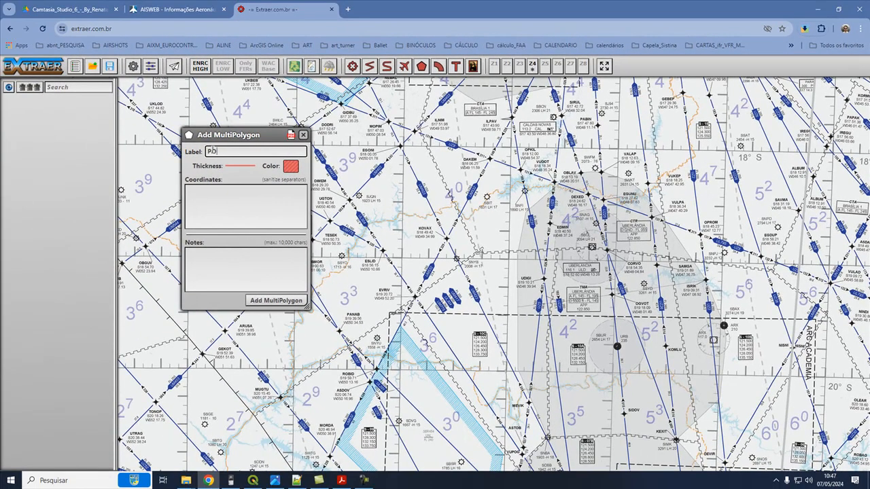
text(POLIGONO)
click(204, 194)
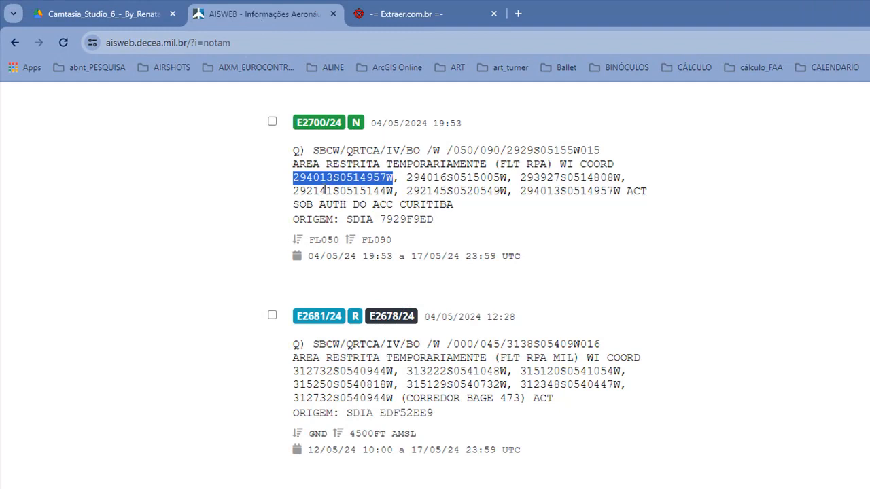
click(303, 189)
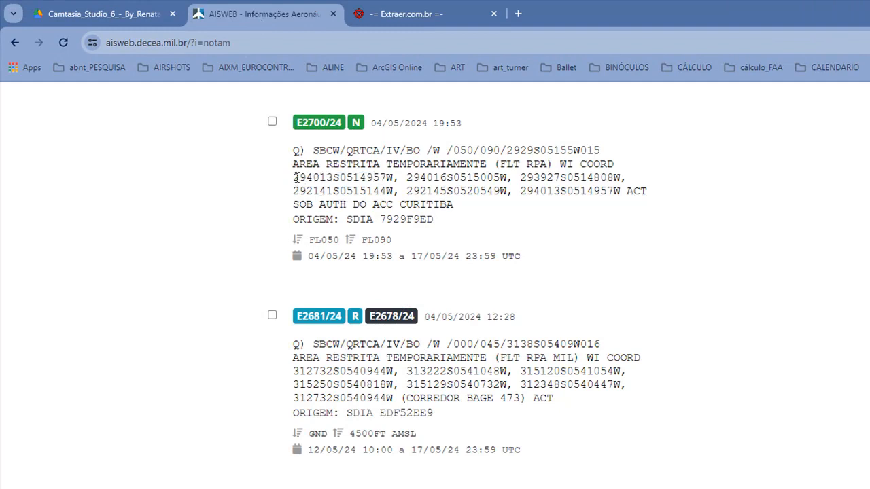
drag(293, 178, 621, 192)
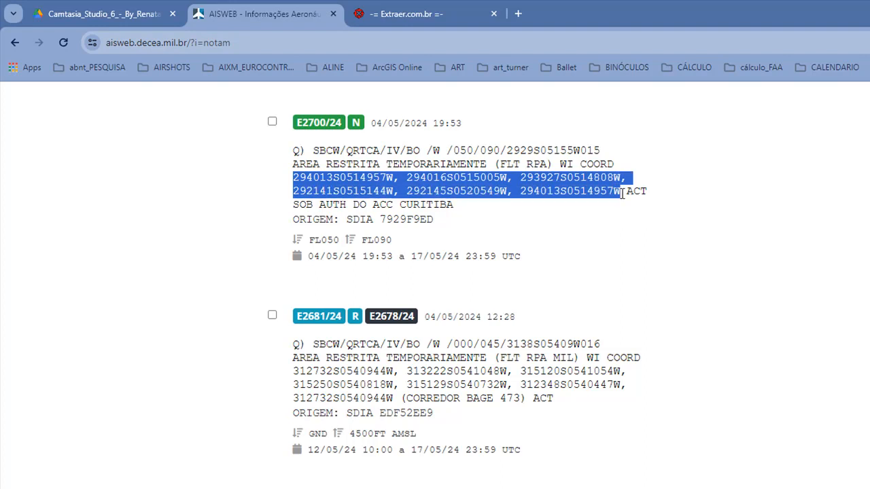
right_click(556, 191)
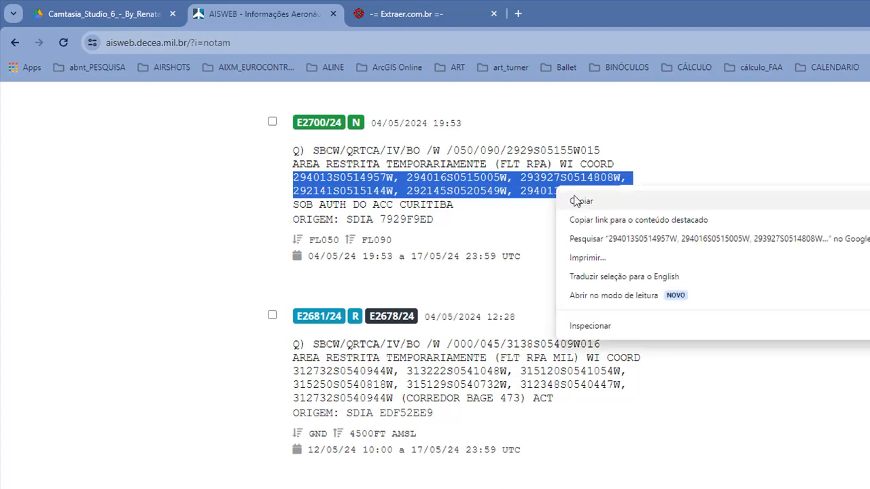
click(526, 207)
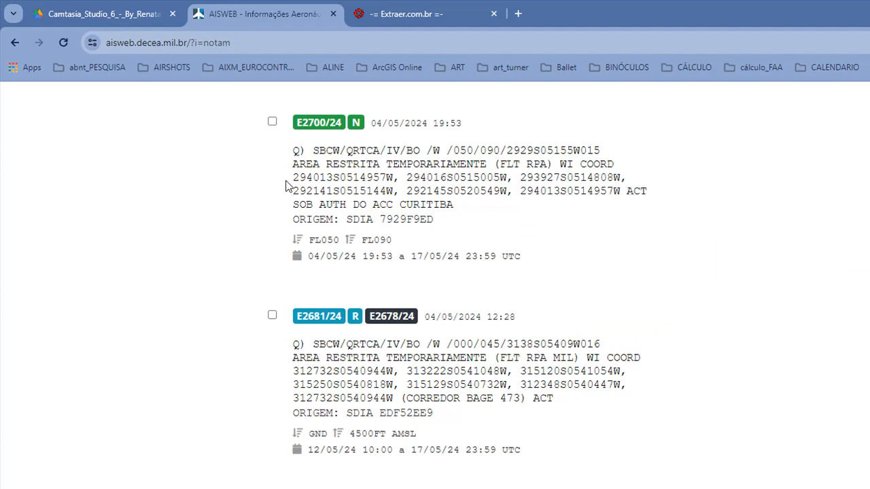
Copy the first five coordinates of NOTAM E2700/24 on AISWEB, from 294013S0514957W through 292145S0520549W
drag(303, 176, 514, 193)
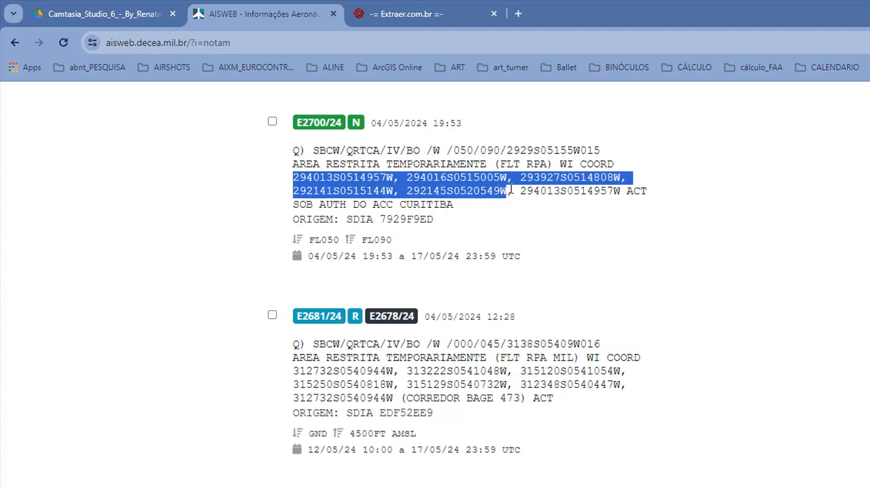
right_click(475, 192)
click(491, 200)
Paste the copied NOTAM coordinates into the POLIGONO multipolygon in Extraer, add it to the chart and close the form
click(397, 23)
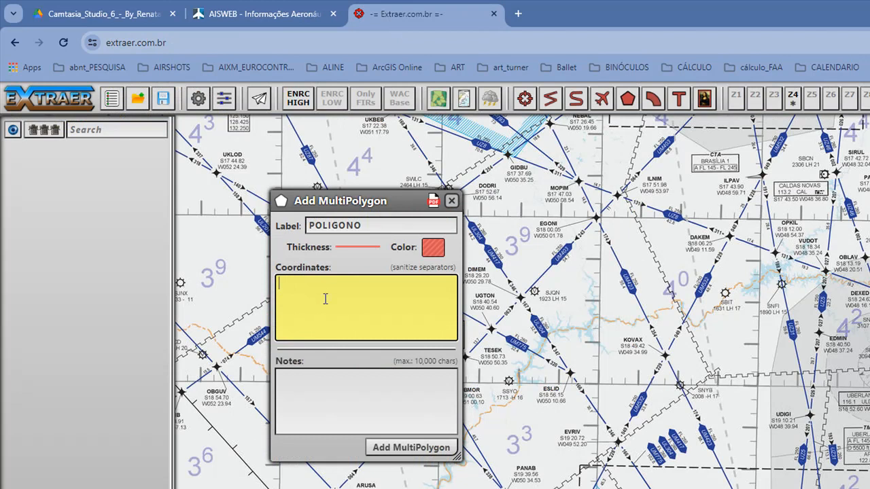
key(ctrl+v)
click(384, 449)
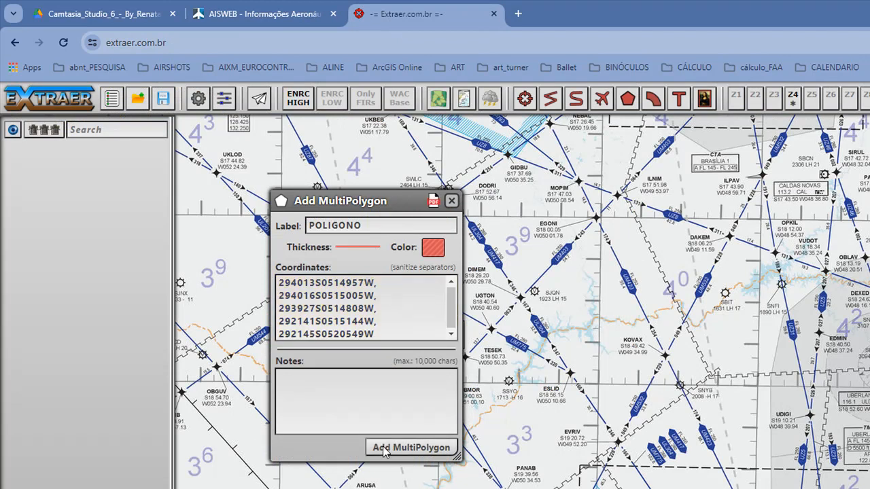
click(451, 201)
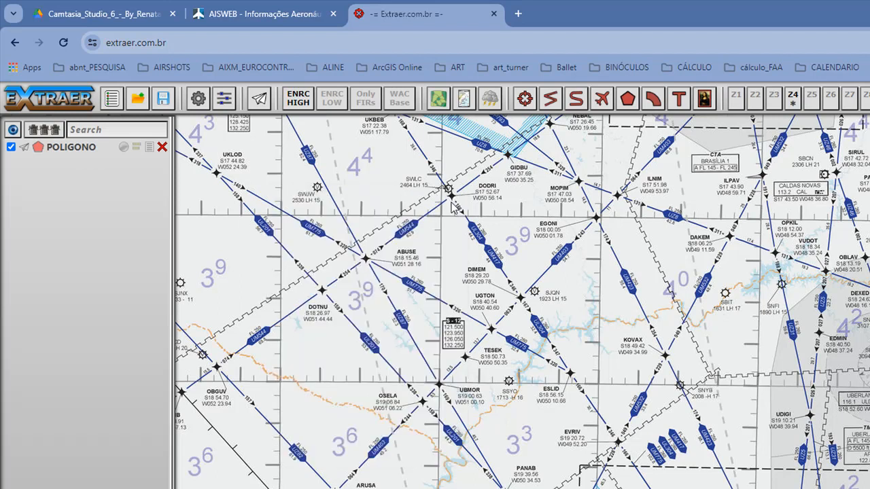
Locate POLIGONO on the Extraer chart, examine its shape and southern corner, and switch back to QGIS to compare the drawn polygon
click(80, 151)
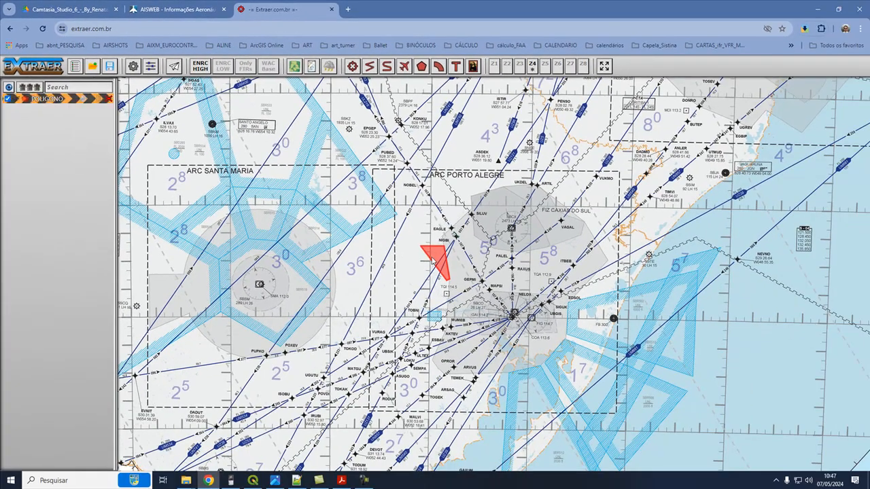
scroll(440, 256, up, 2)
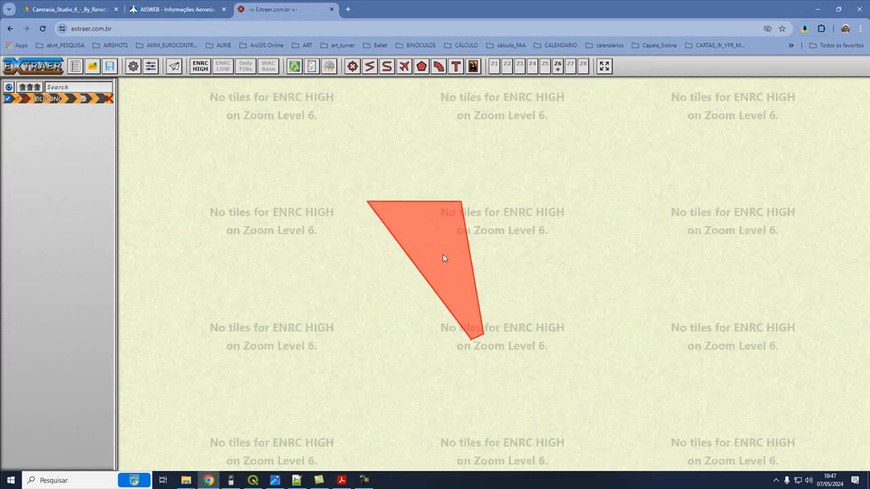
scroll(443, 254, down, 1)
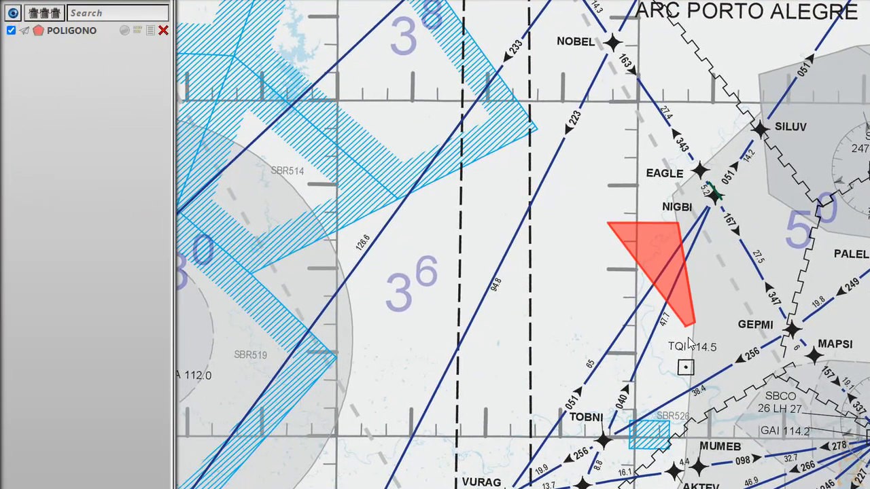
scroll(689, 330, up, 1)
scroll(677, 316, up, 1)
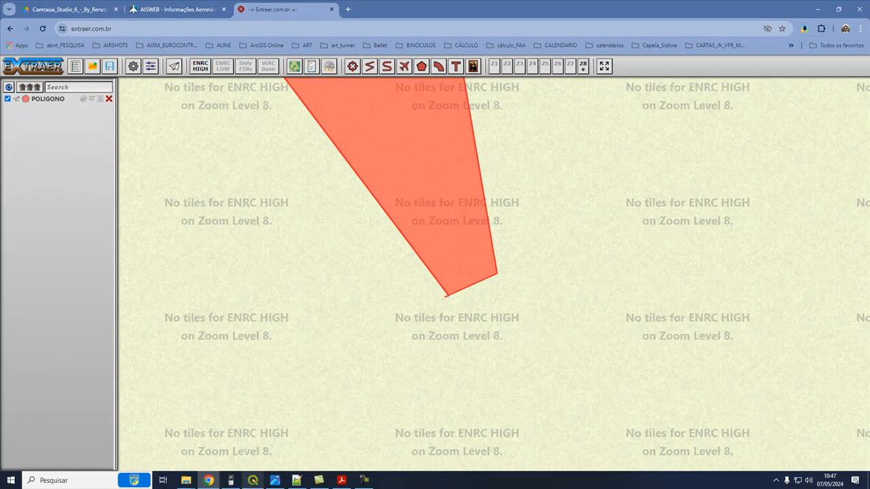
click(252, 480)
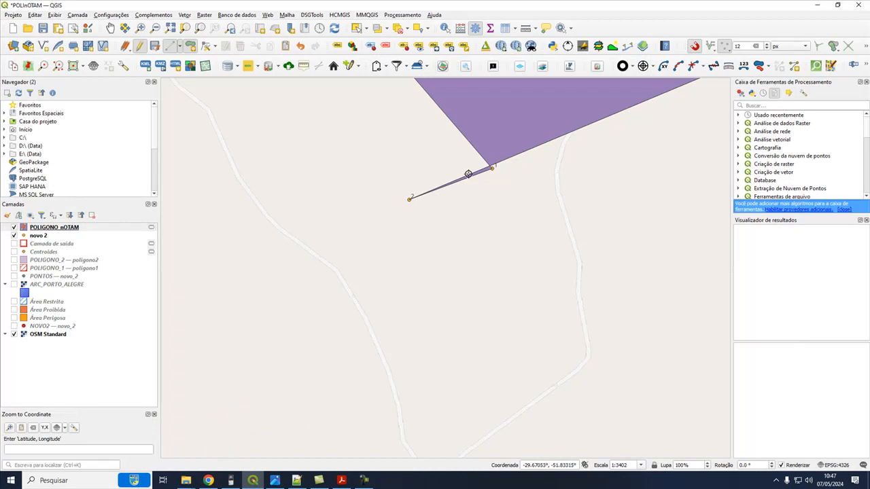
scroll(471, 159, down, 4)
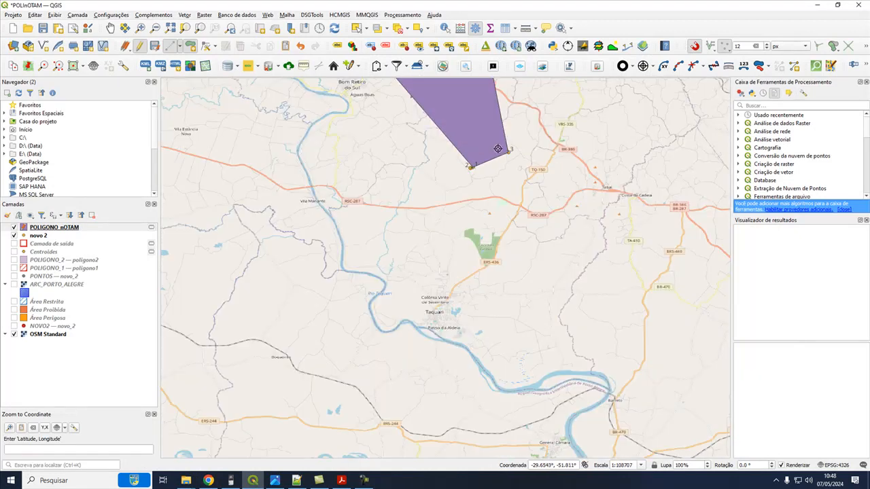
Examine the drawn NOTAM polygon's southern corner between points 1 and 2, and its overall shape from points 1 to 5
scroll(457, 165, up, 4)
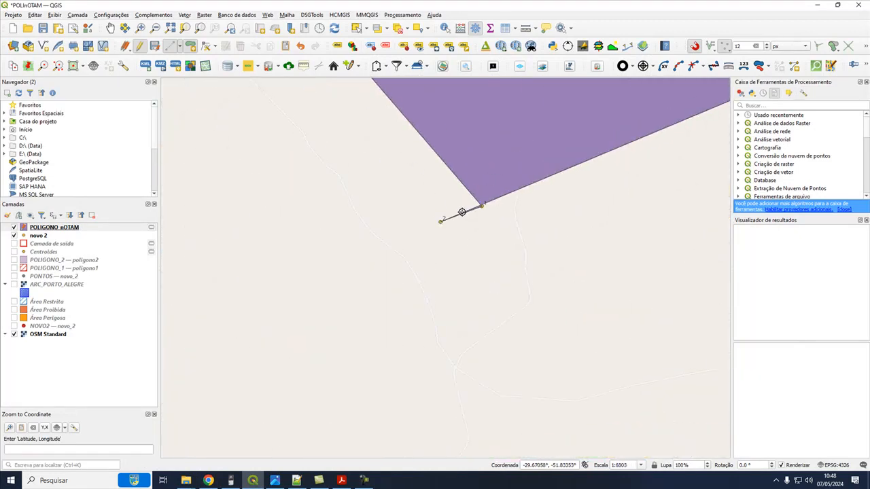
scroll(470, 211, down, 2)
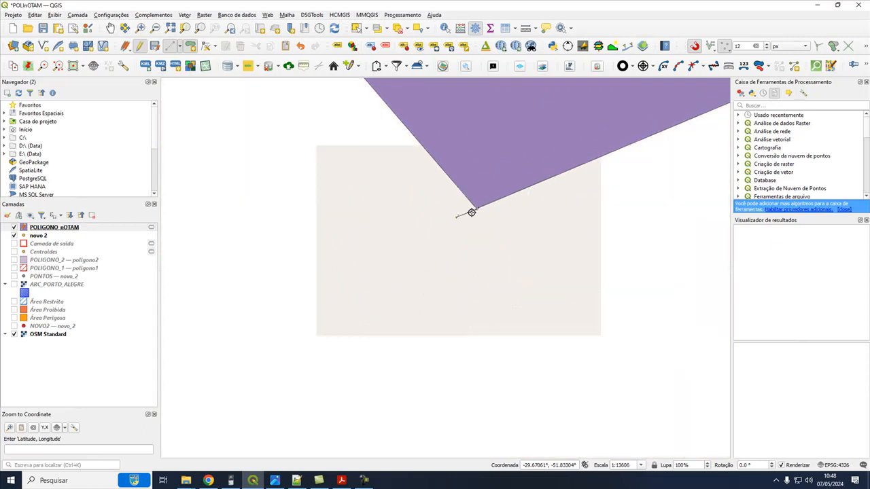
scroll(471, 212, down, 5)
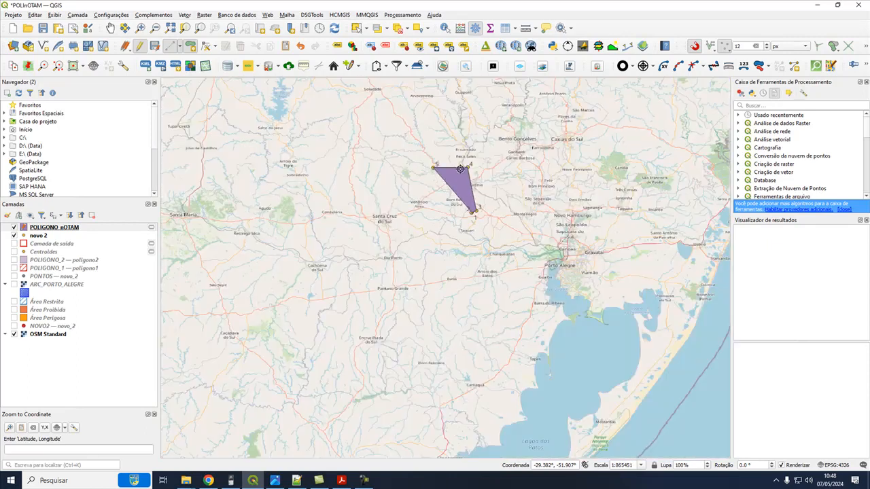
scroll(450, 164, up, 2)
scroll(476, 228, up, 1)
scroll(475, 229, down, 1)
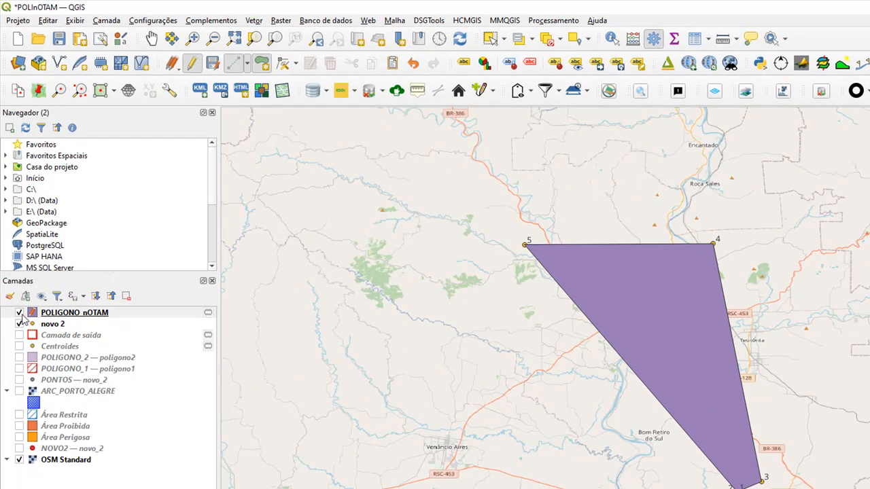
Hide the POLIGONO_nOTAM and novo 2 layers, show NOVO2 and POLIGONO_1, and inspect the southern corner at points 1 and 2
click(19, 313)
click(19, 324)
click(19, 448)
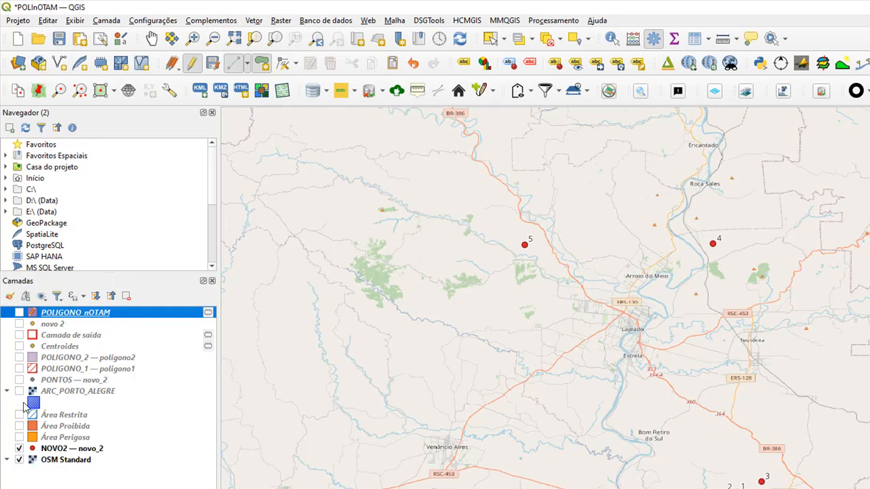
click(19, 369)
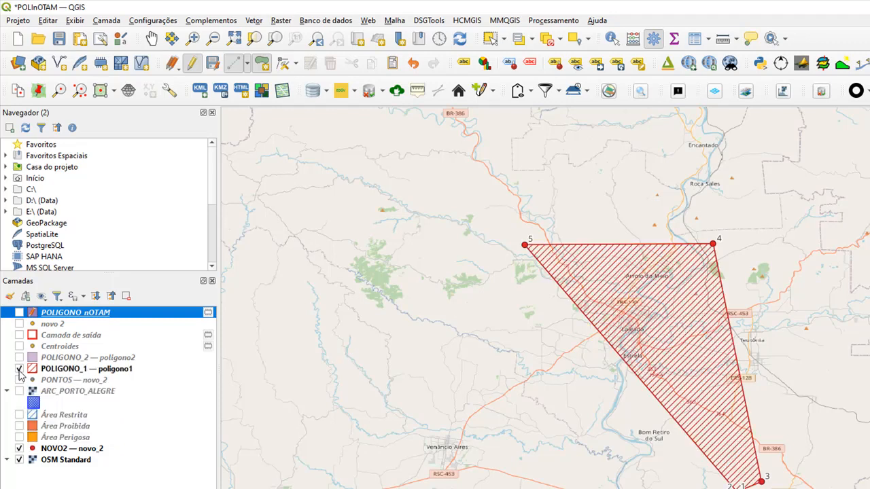
scroll(750, 488, up, 3)
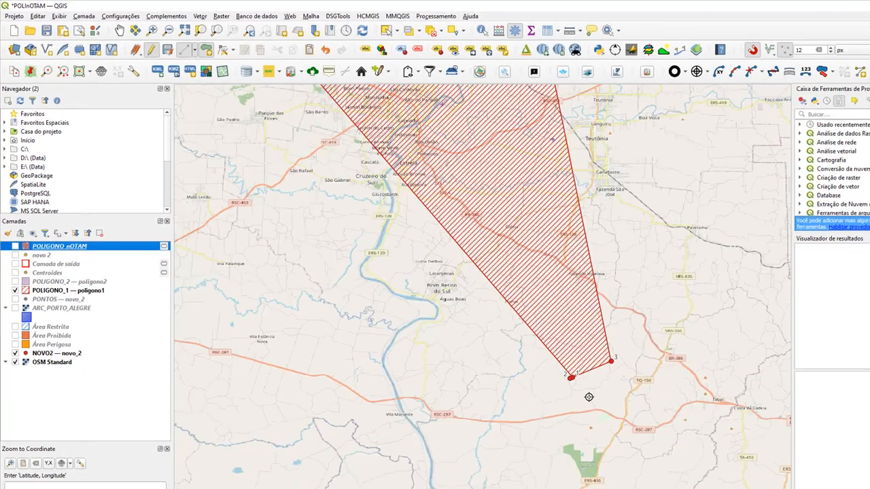
scroll(588, 397, up, 5)
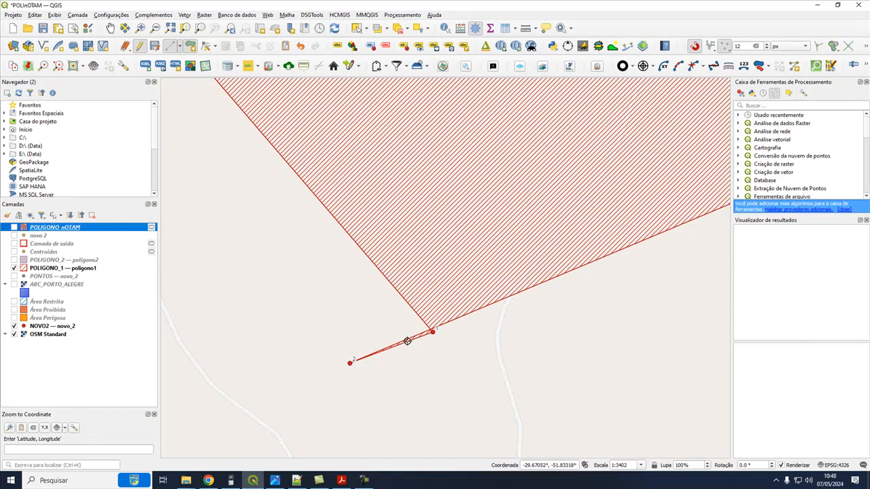
Show the POLIGONO_2 layer together with POLIGONO_1 and compare their edges at points 1 and 2
click(15, 261)
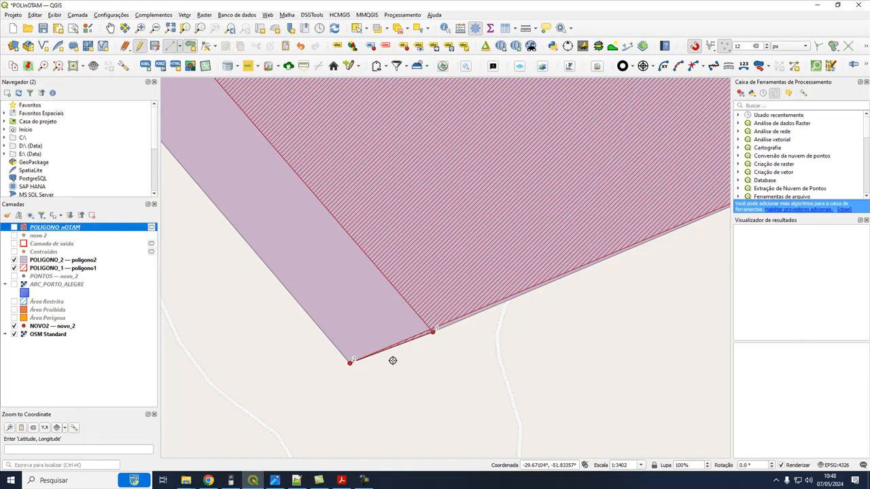
scroll(393, 360, down, 5)
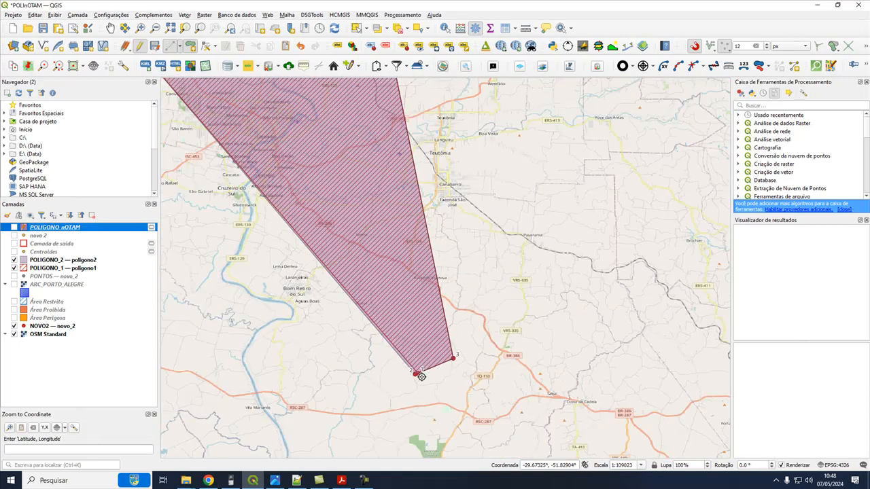
scroll(421, 376, down, 1)
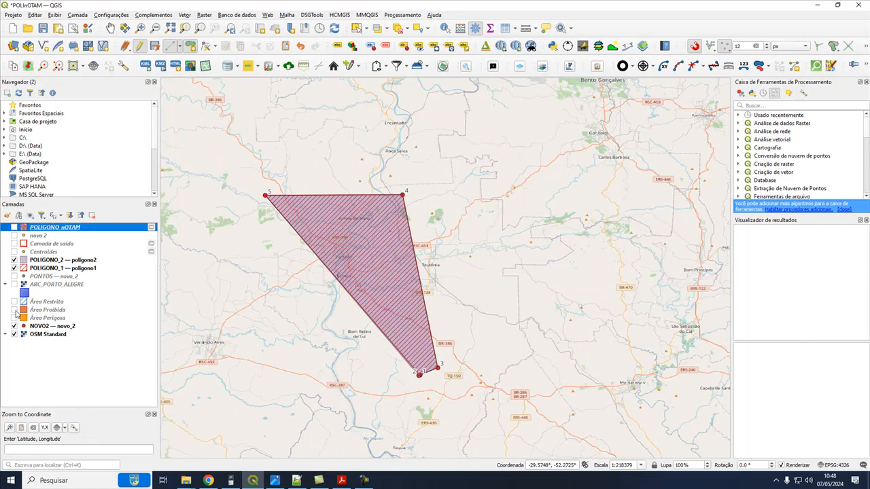
Switch POLIGONO_1 and POLIGONO_2 off and on in turn to compare them, leaving only POLIGONO_2 shown
click(15, 268)
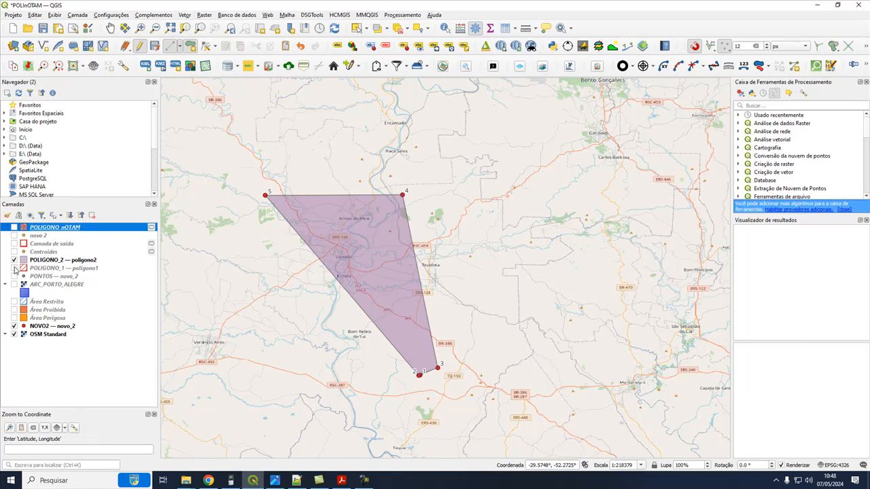
click(15, 269)
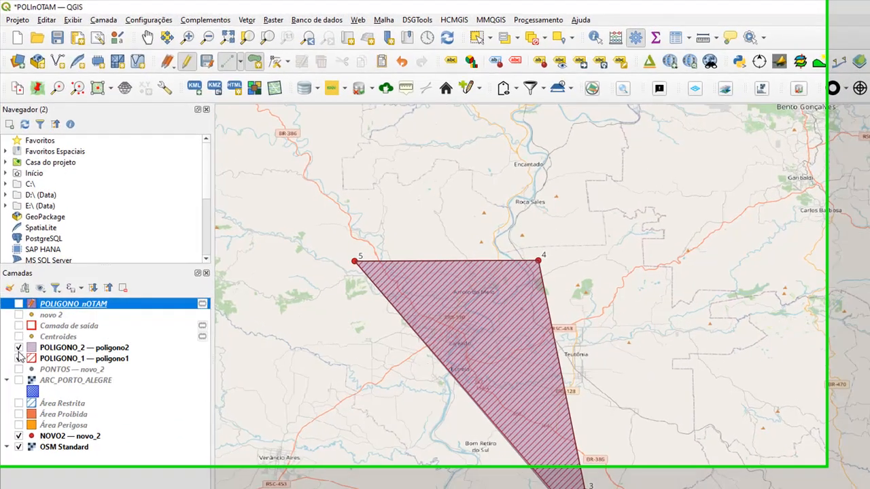
click(14, 260)
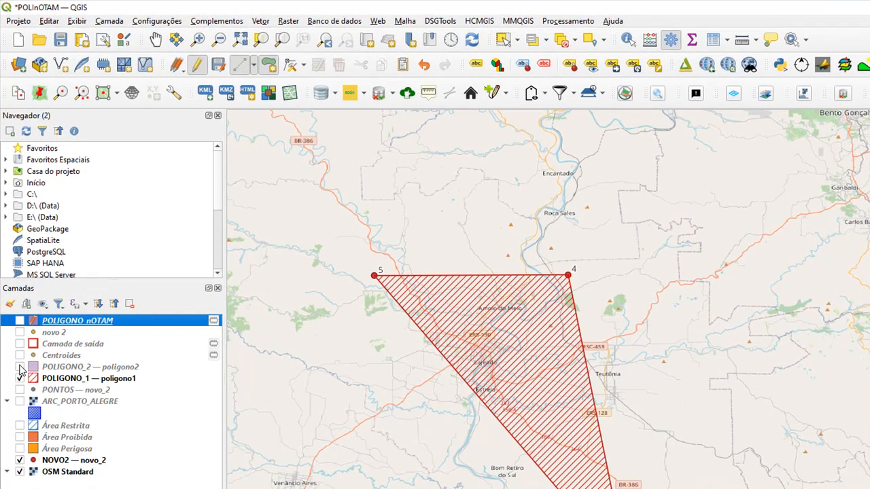
click(20, 368)
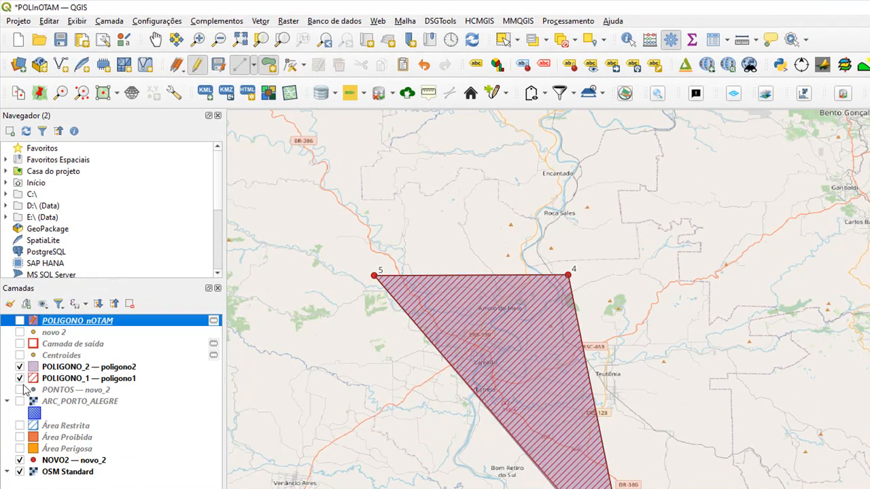
click(20, 378)
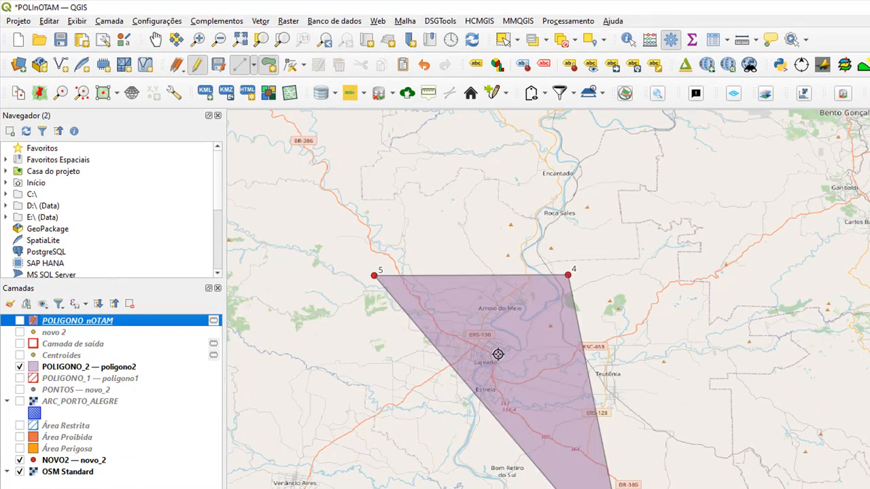
Show the Área Proibida, Área Perigosa and Área Restrita layers and examine where POLIGONO_2 meets the SBR500 area
click(20, 437)
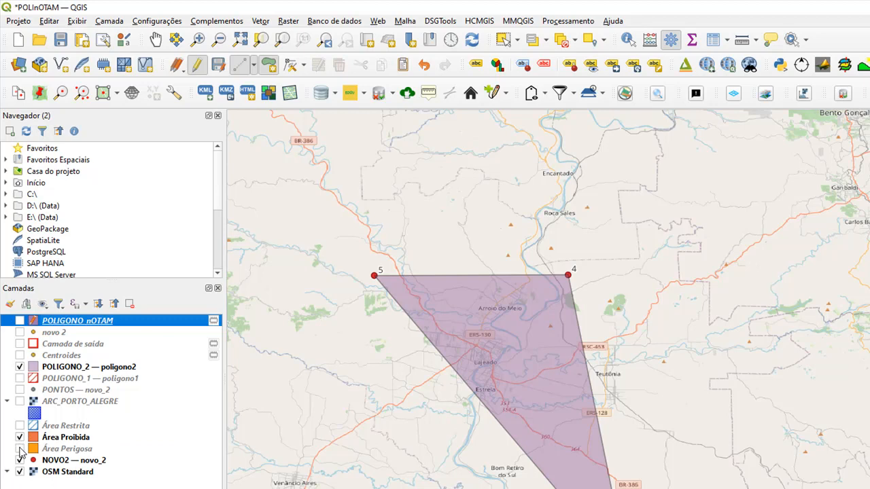
click(20, 449)
click(20, 426)
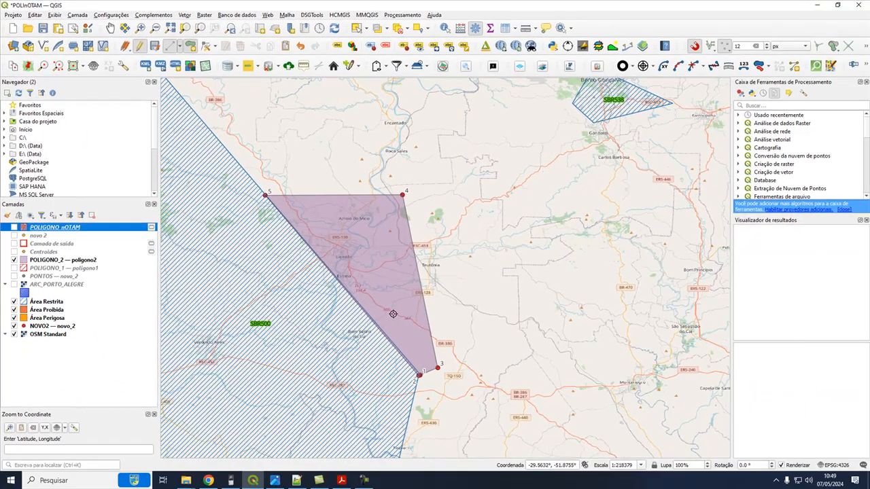
scroll(542, 479, up, 1)
scroll(385, 339, up, 2)
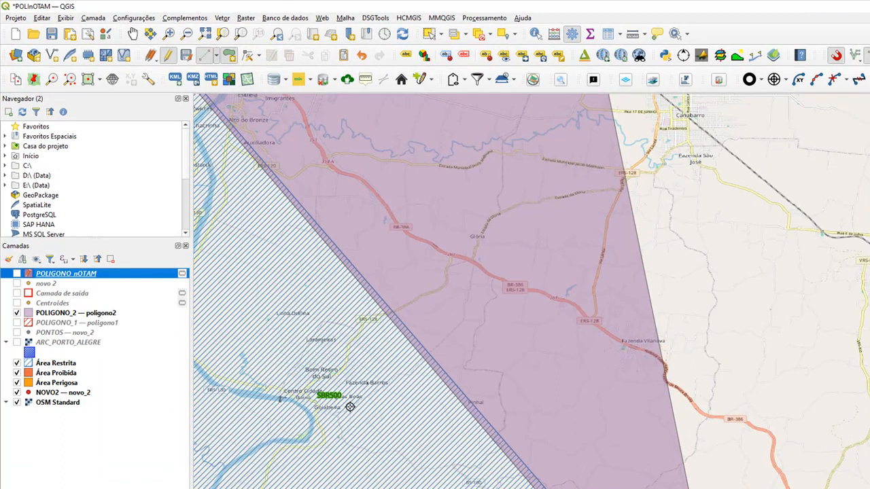
scroll(498, 436, down, 1)
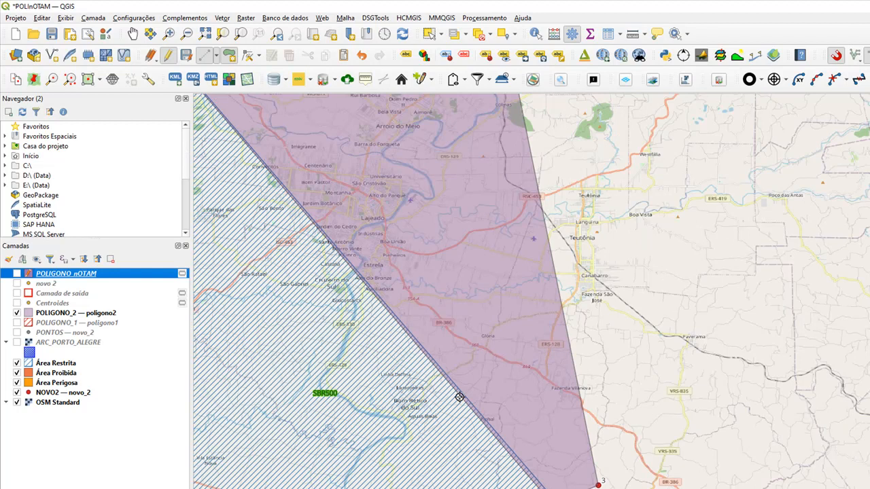
scroll(461, 396, up, 1)
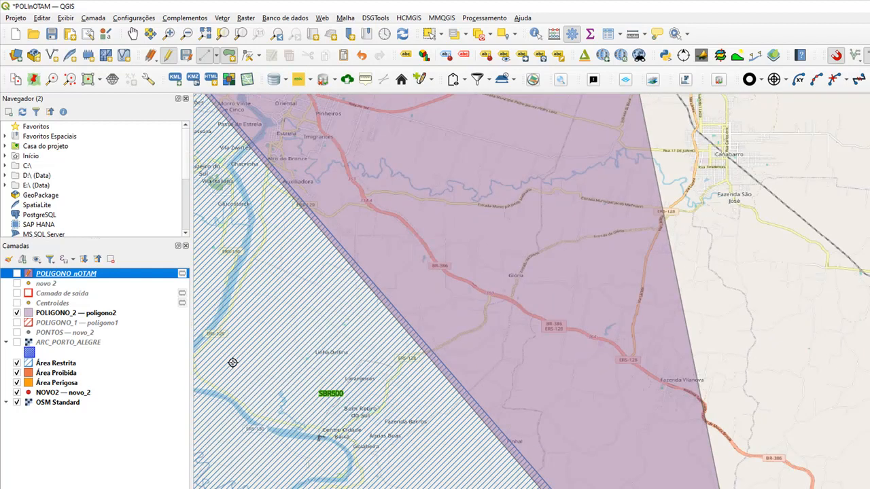
Make Área Restrita the active layer and identify the SBR500 feature on the map
click(69, 364)
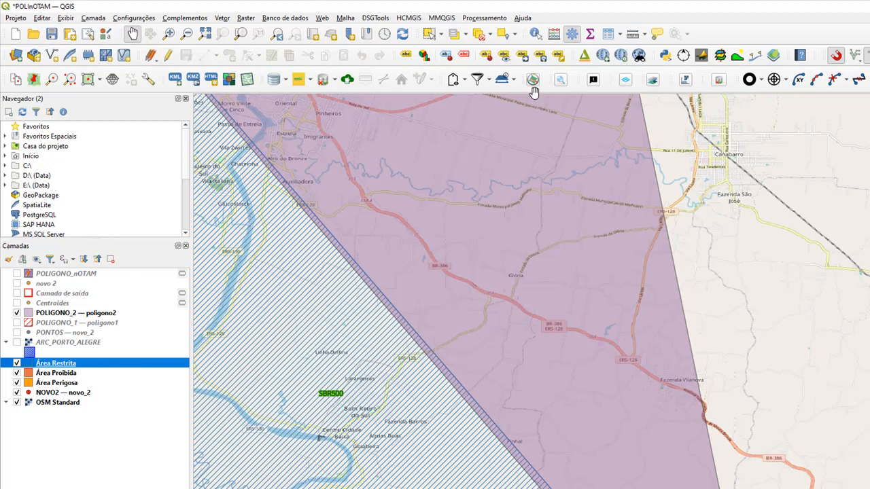
click(535, 34)
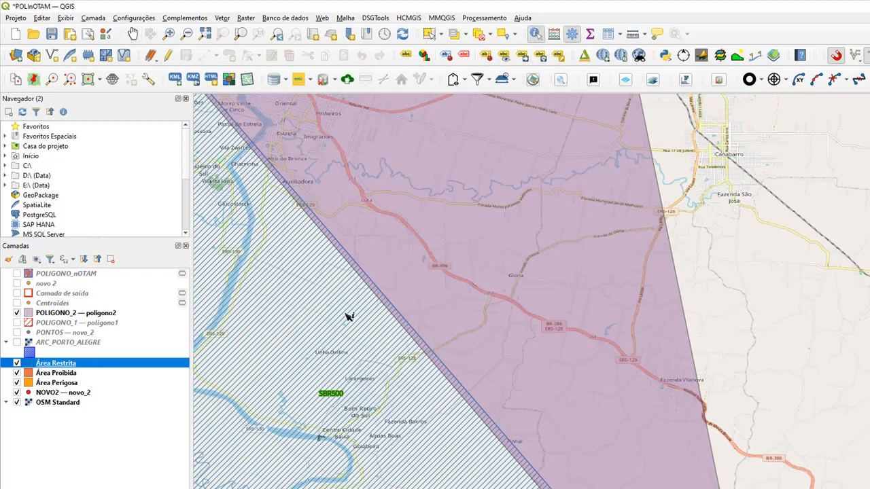
click(320, 374)
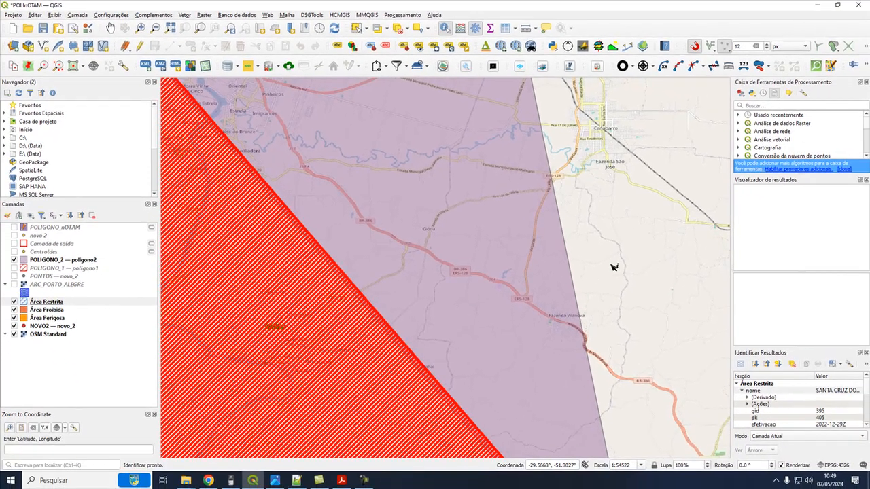
click(736, 321)
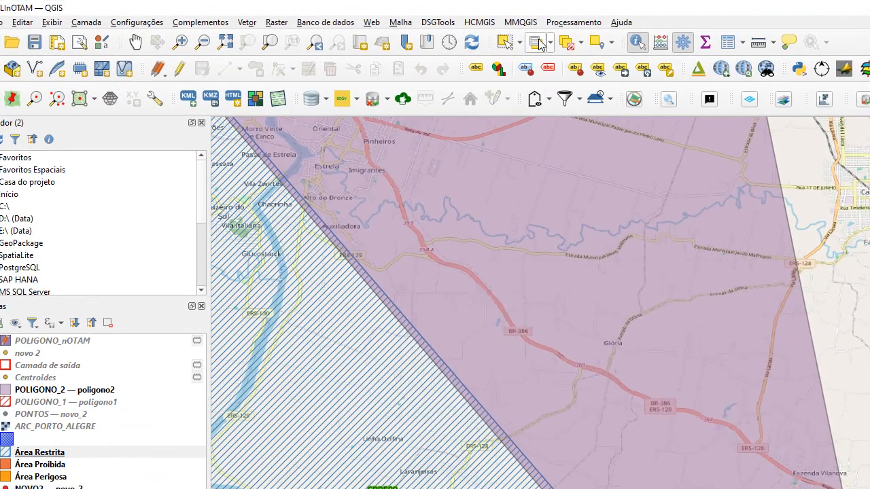
click(378, 30)
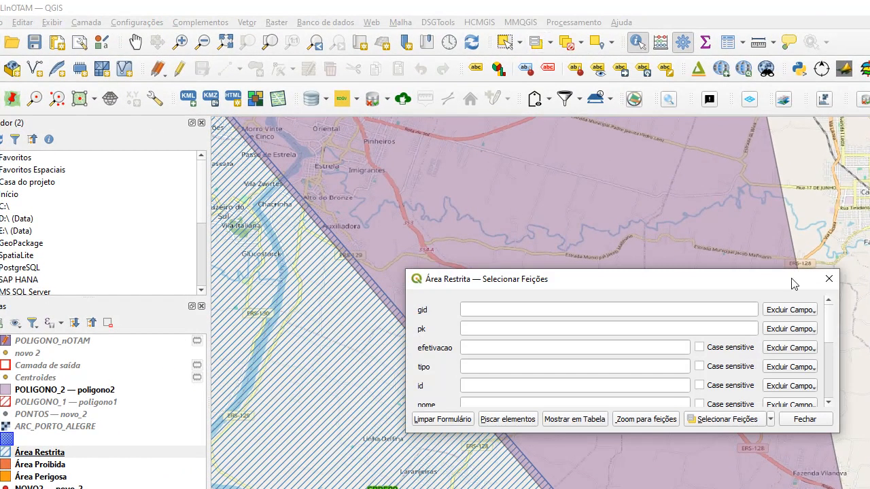
click(829, 278)
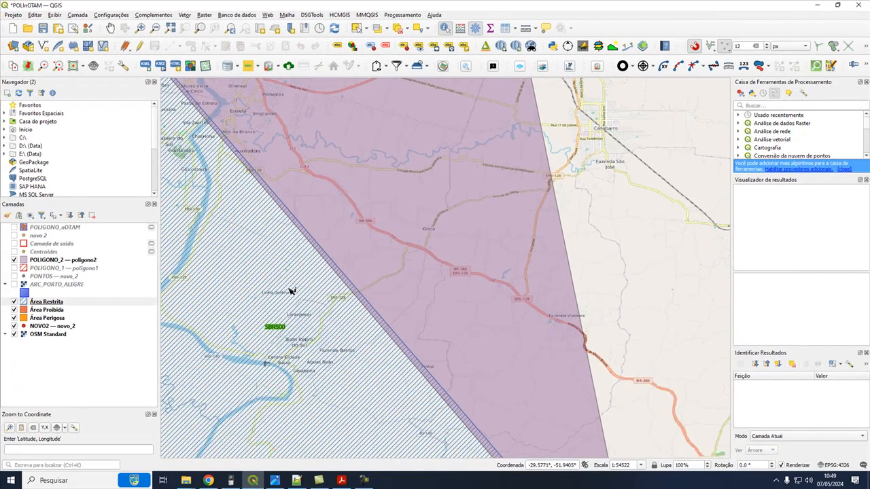
Identify the SBR500 area again and enlarge the identify results so its full name is readable
click(404, 456)
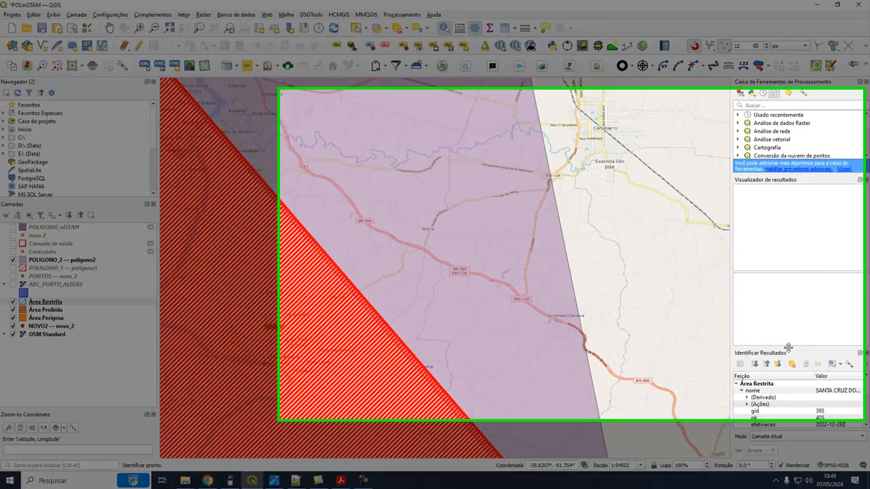
drag(789, 347, 789, 263)
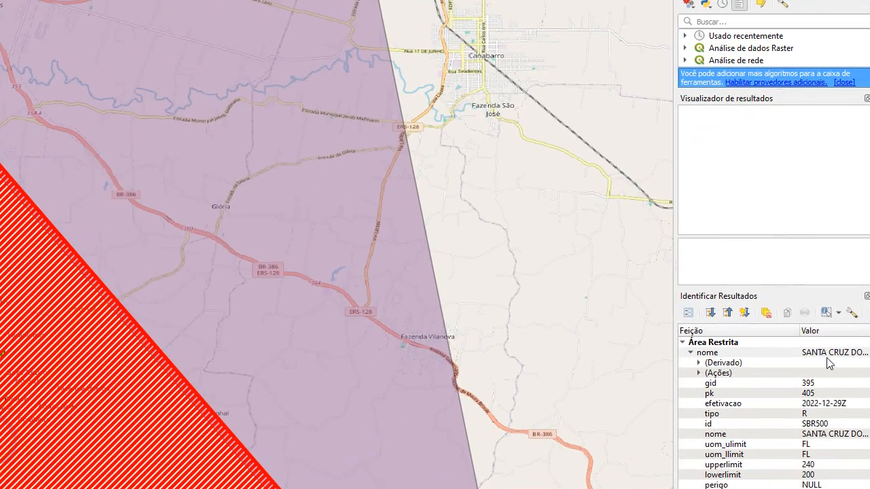
click(827, 354)
drag(673, 378, 615, 378)
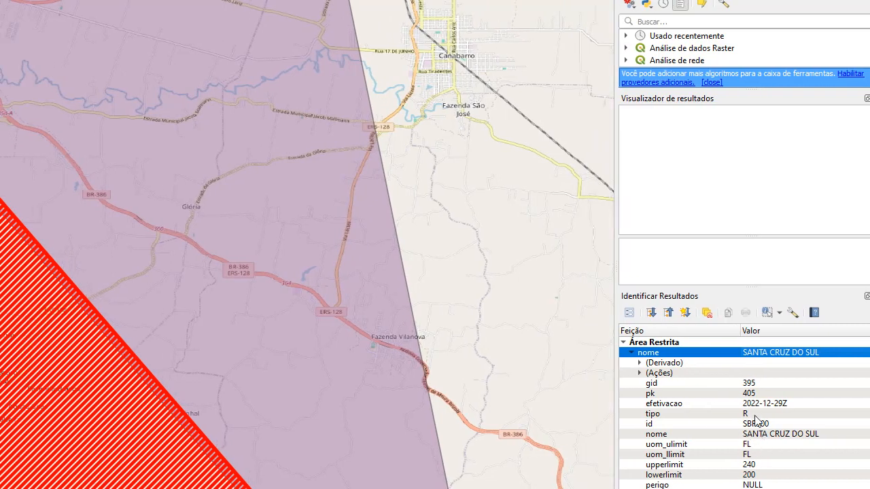
Read the identified area's id and vertical limits, check them against NOTAM E2700/24 in notam_teste.JPG, and minimise the image
click(758, 426)
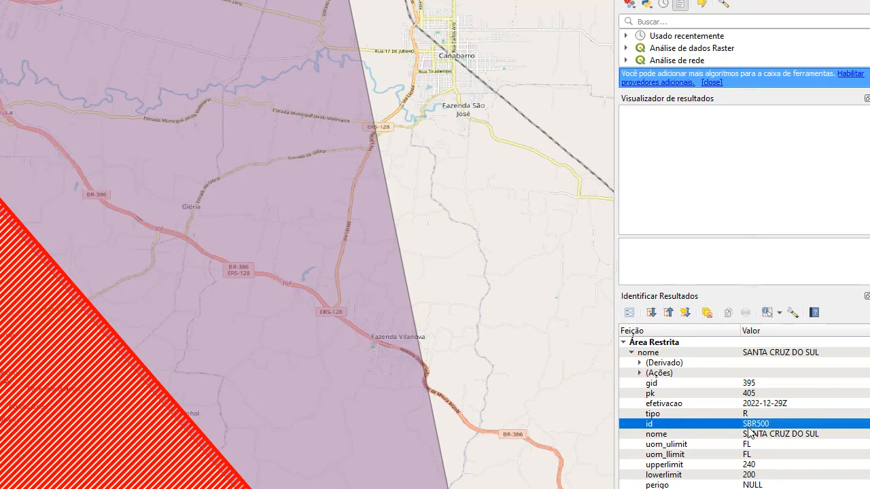
scroll(761, 459, down, 1)
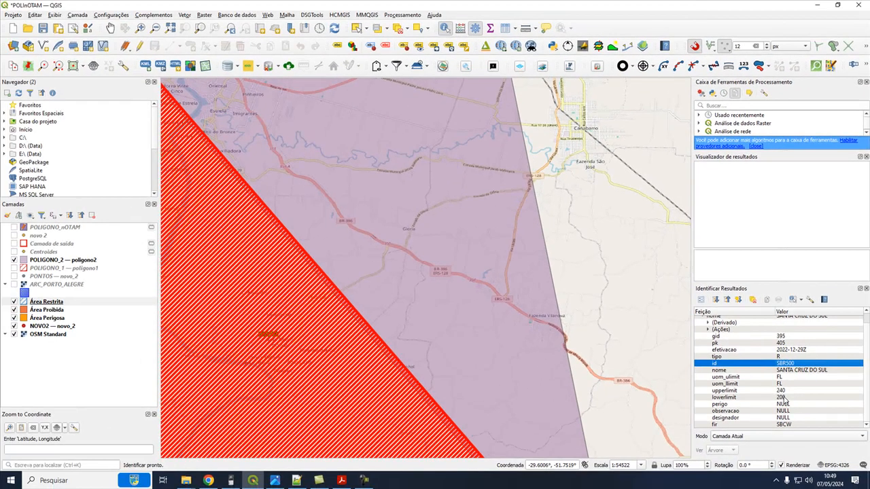
click(750, 463)
click(785, 392)
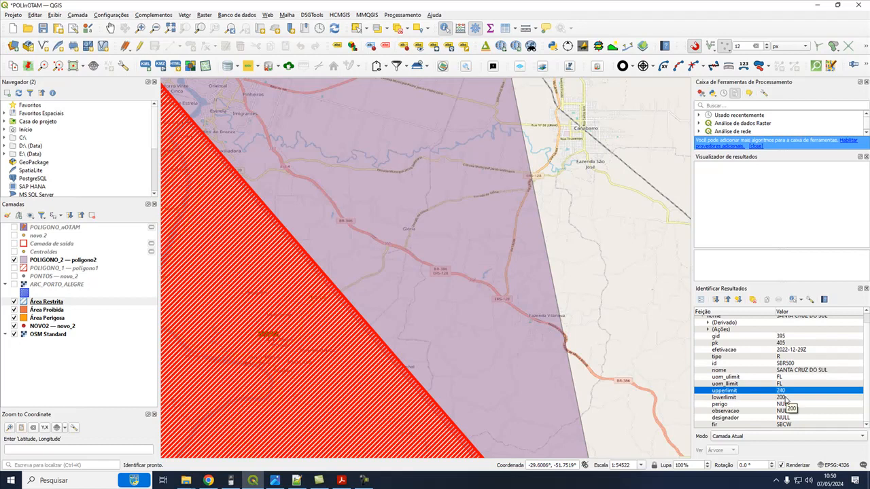
drag(869, 98, 277, 147)
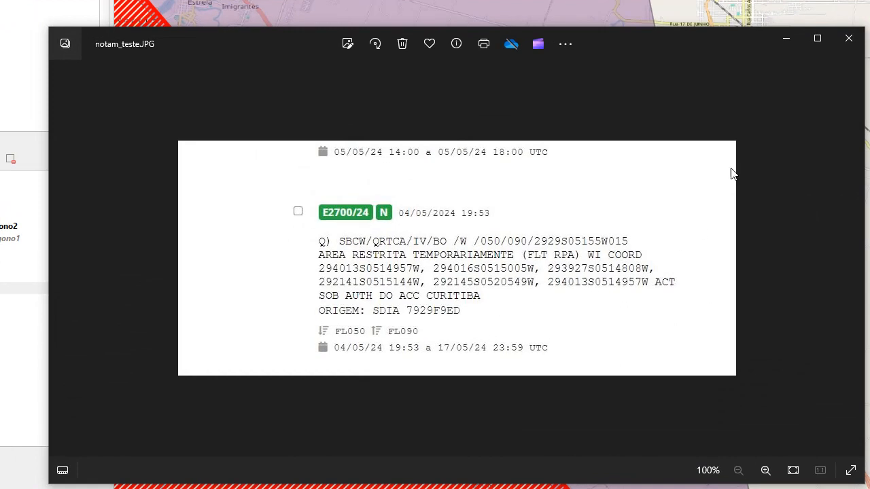
click(782, 42)
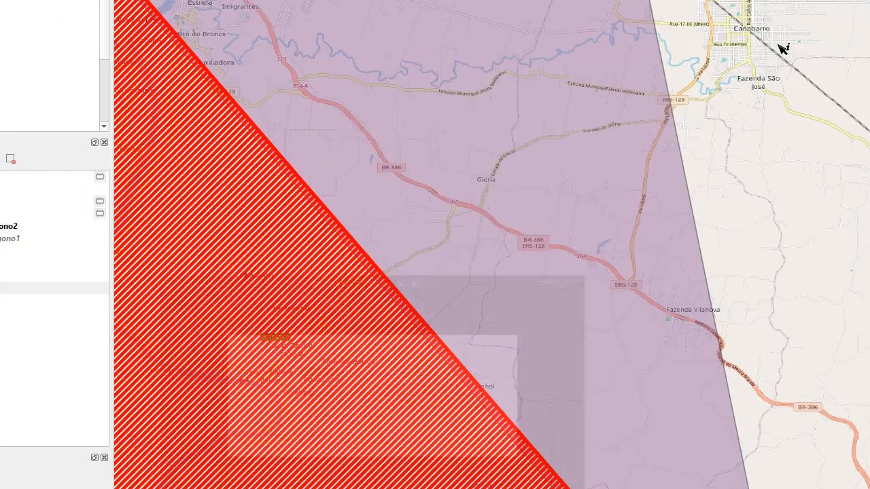
Clear the SBR500 identification, hide the Área Restrita layer and fit the map to the POLIGONO_2 layer
scroll(579, 241, down, 1)
scroll(579, 241, down, 1)
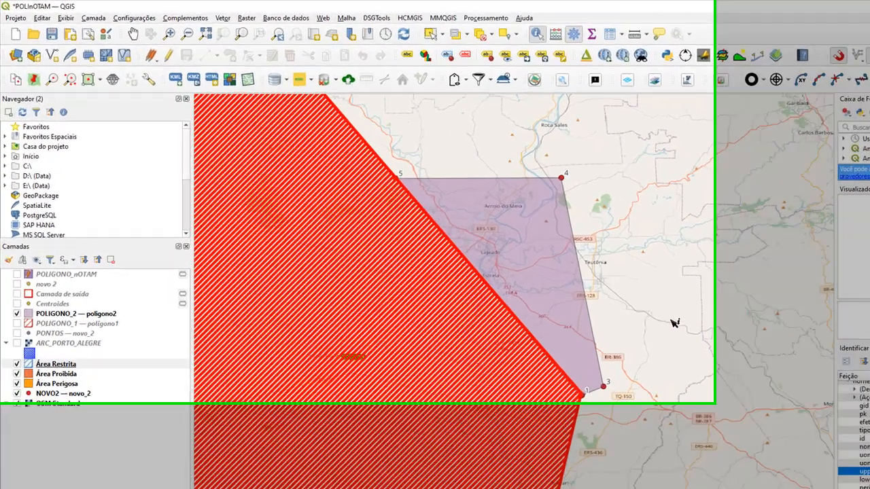
click(540, 264)
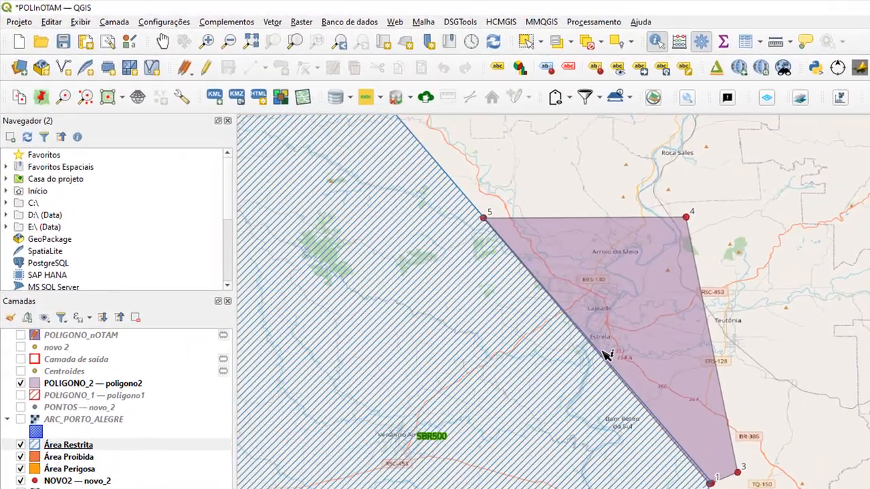
click(21, 446)
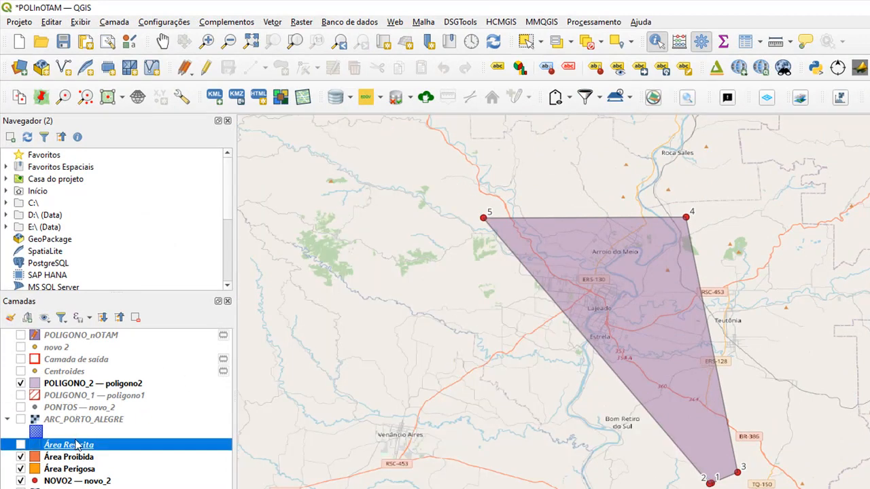
click(73, 384)
right_click(73, 386)
click(174, 48)
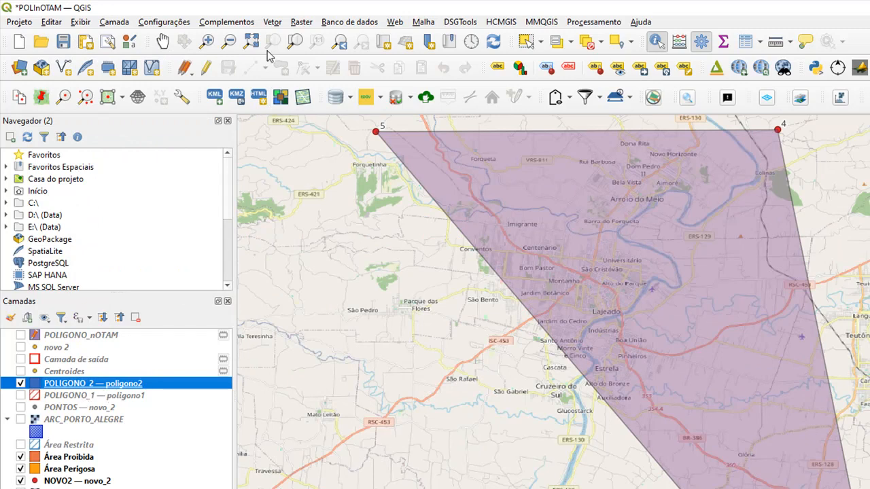
Hide the old Centroides layer and remove it from the project
click(272, 23)
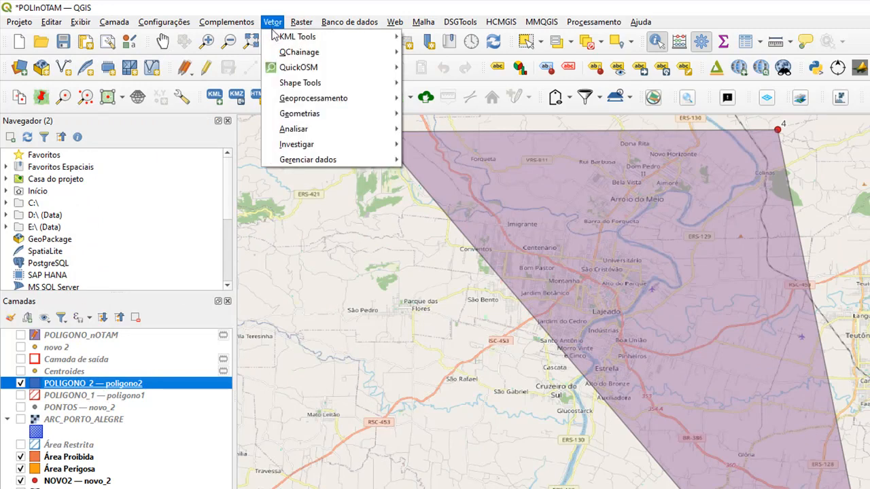
mouse_move(305, 115)
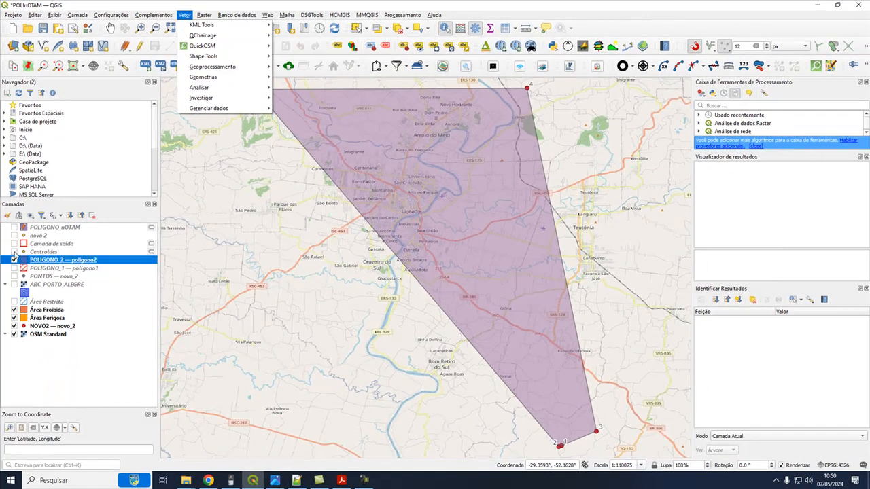
click(13, 252)
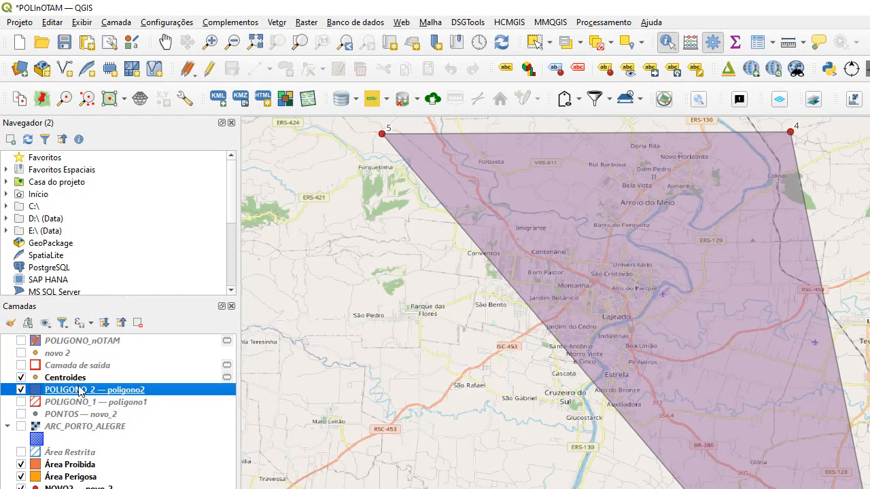
click(21, 377)
click(123, 379)
click(138, 323)
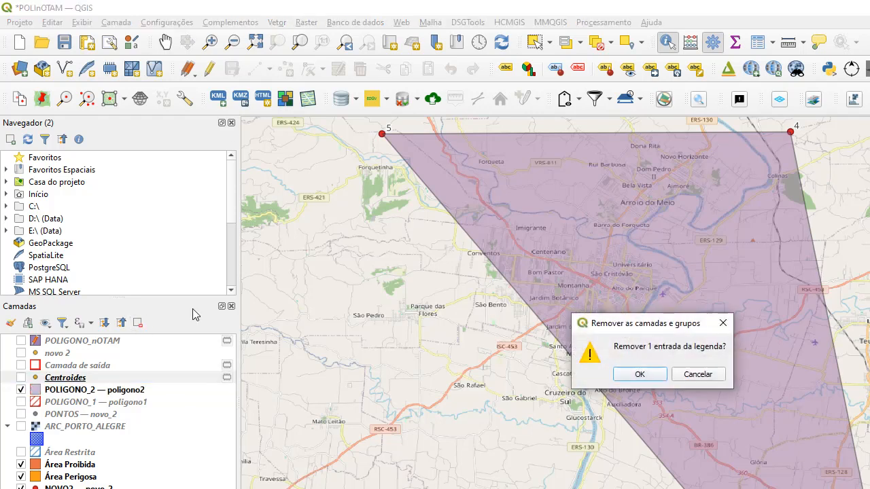
click(640, 375)
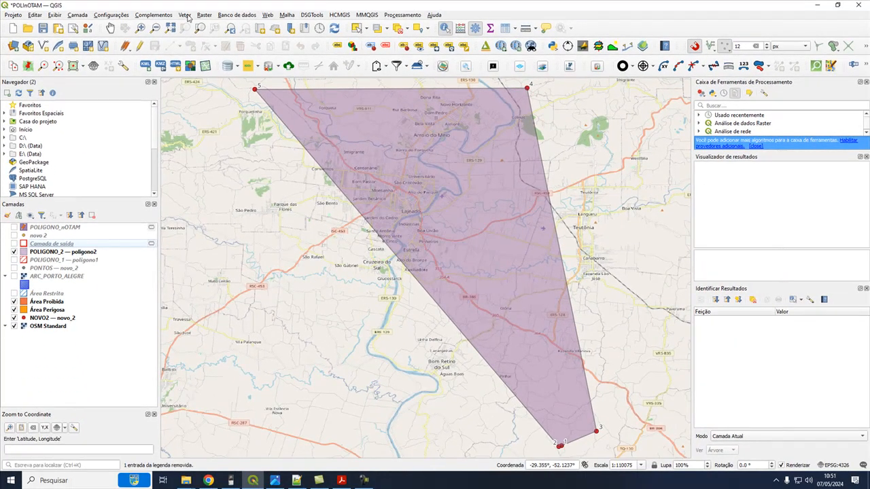
Generate the centroid of POLIGONO_2 as a temporary layer with the Centroides geometry tool
click(187, 16)
mouse_move(216, 66)
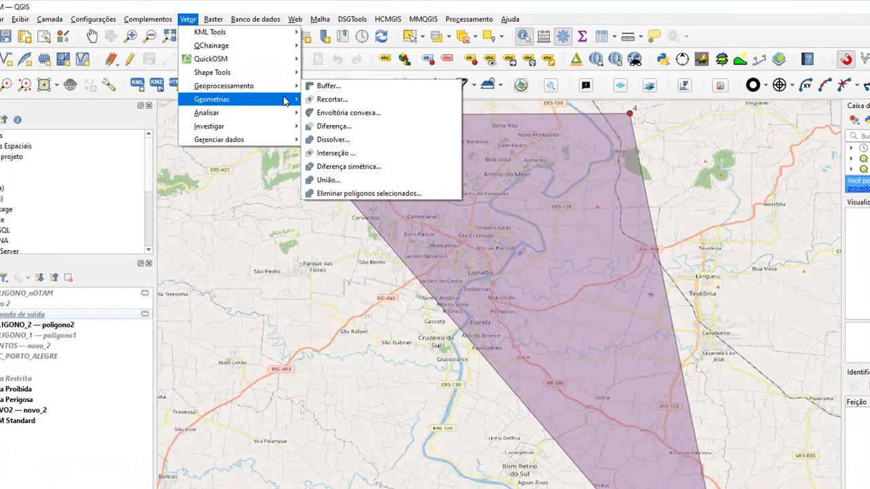
mouse_move(278, 94)
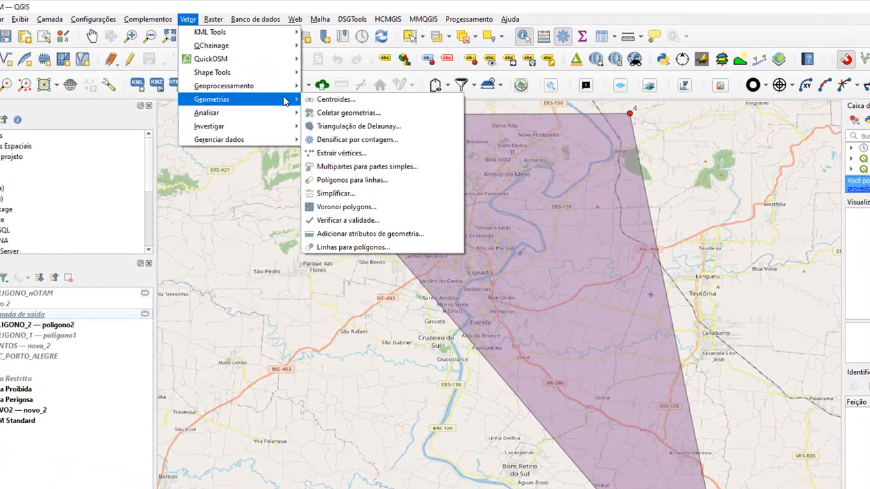
click(312, 96)
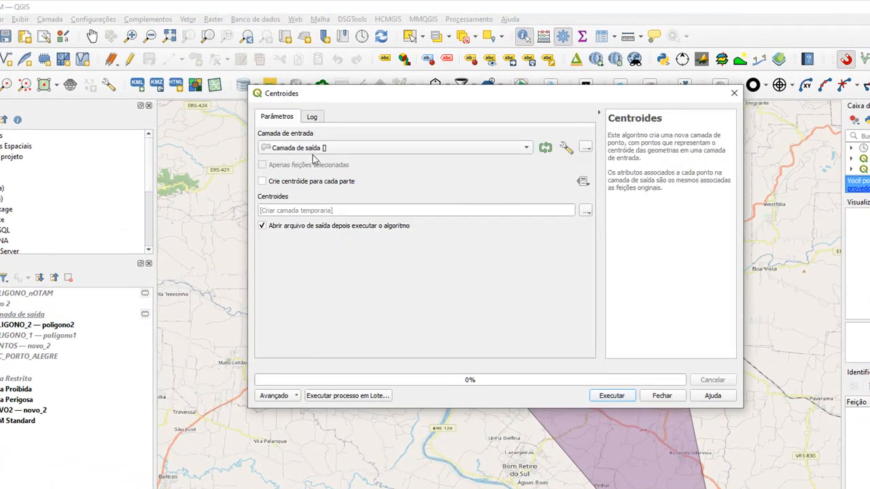
click(437, 147)
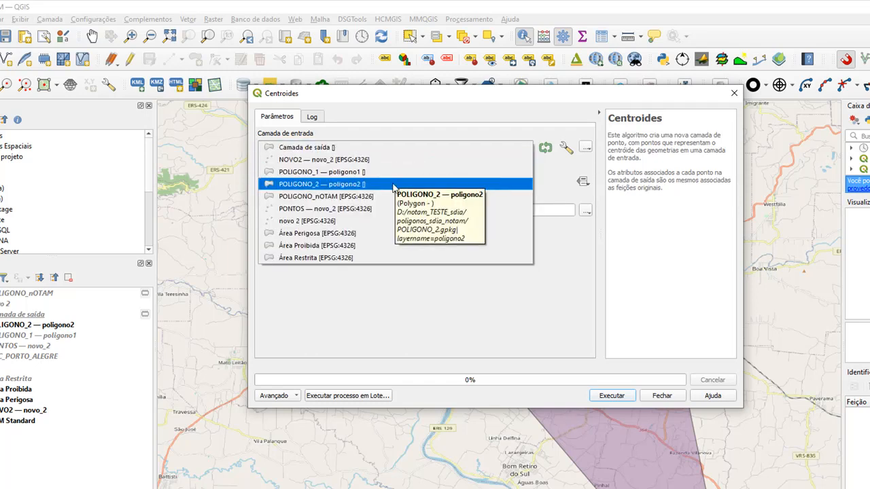
click(392, 184)
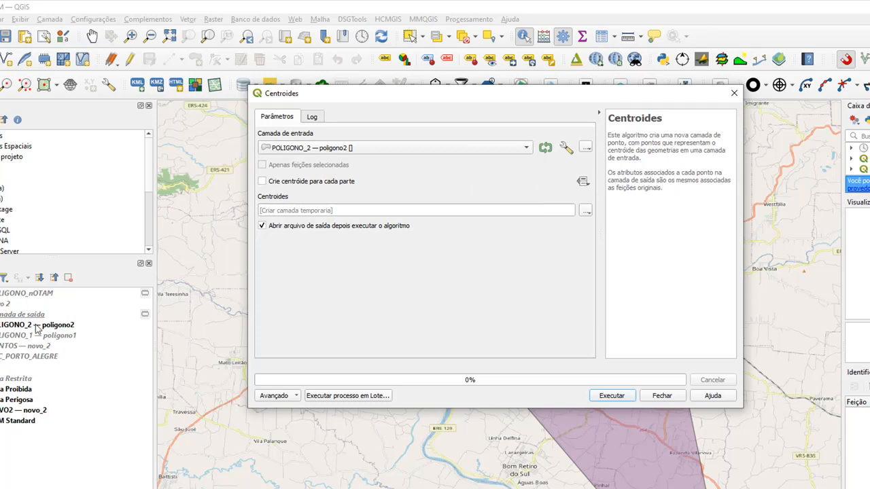
click(610, 400)
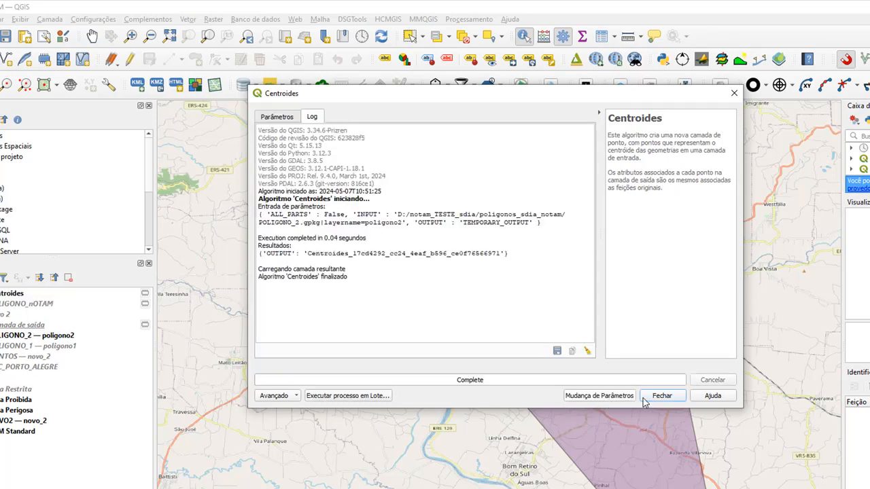
click(662, 395)
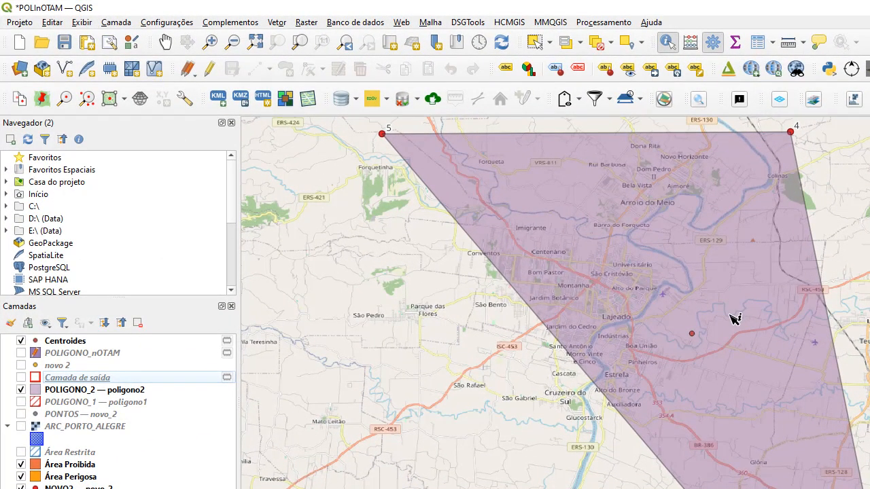
Remove the old Camada de saída layer from the project
click(212, 379)
click(138, 323)
click(625, 373)
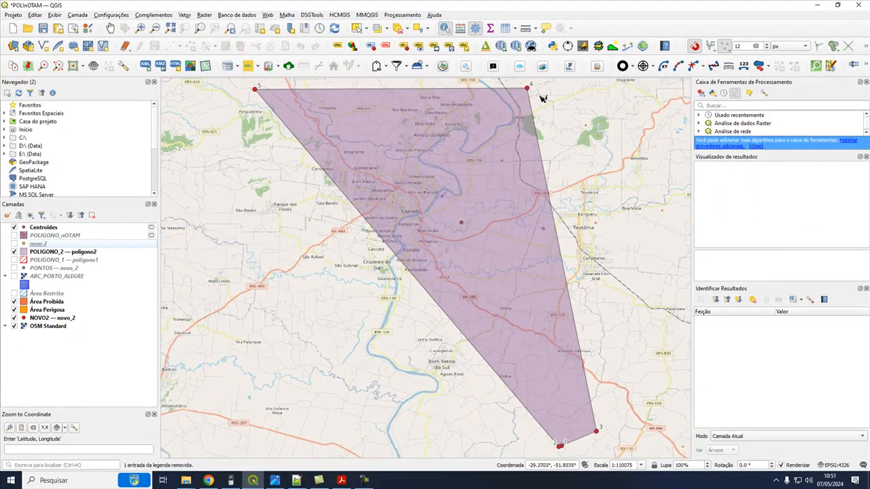
Create a temporary polygon circle of 20 nautical miles radius with 36 segments around the Centroides point
click(633, 66)
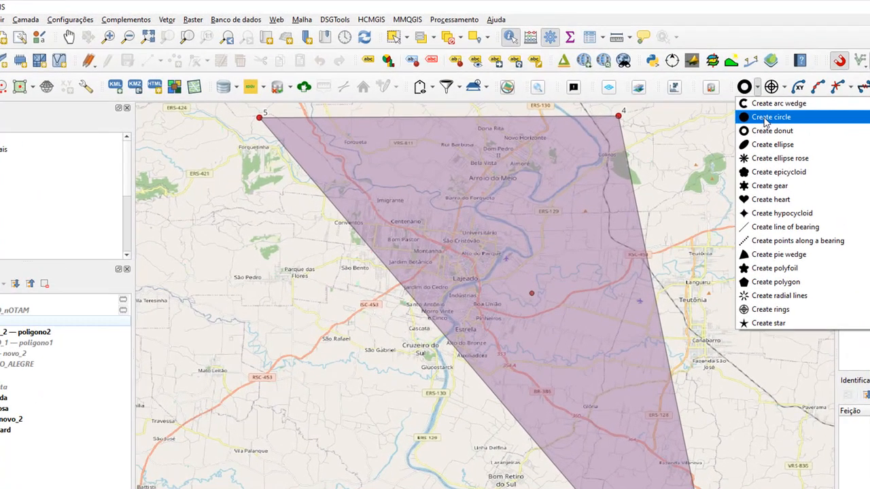
click(763, 117)
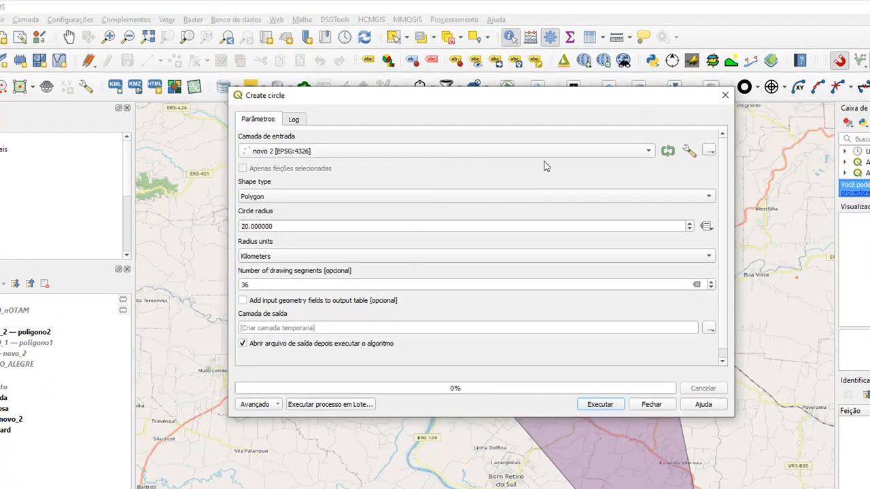
click(563, 157)
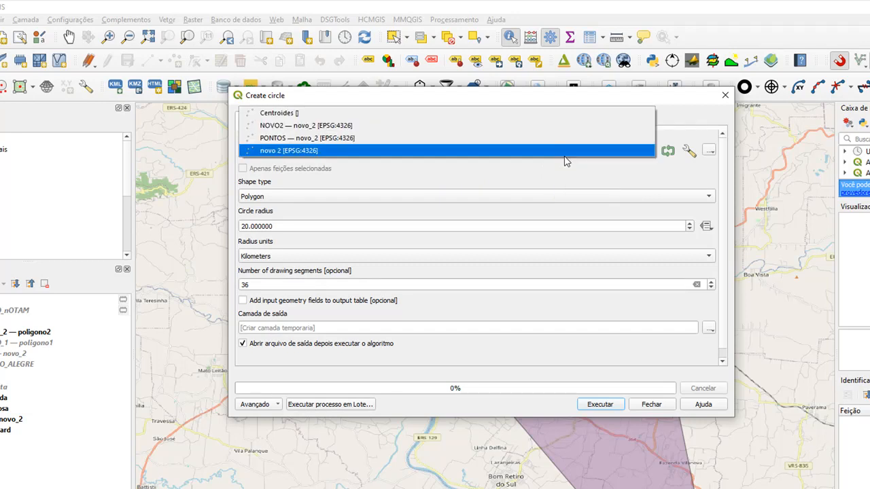
click(564, 151)
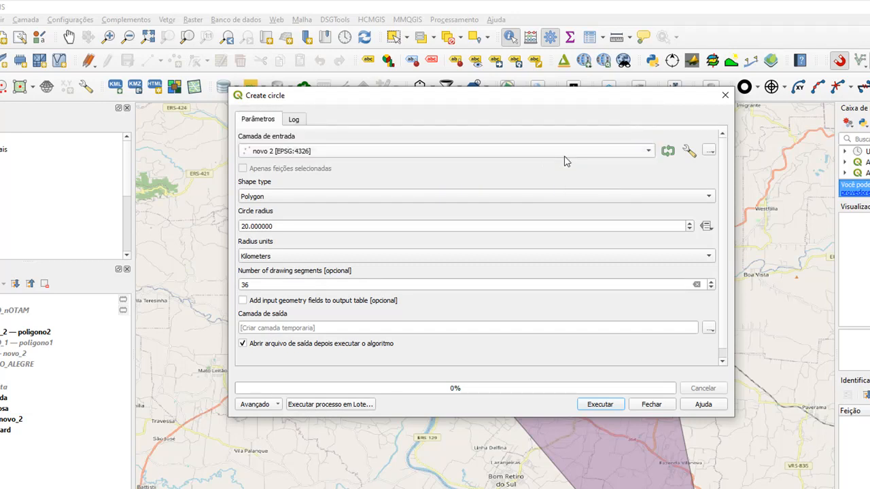
click(709, 152)
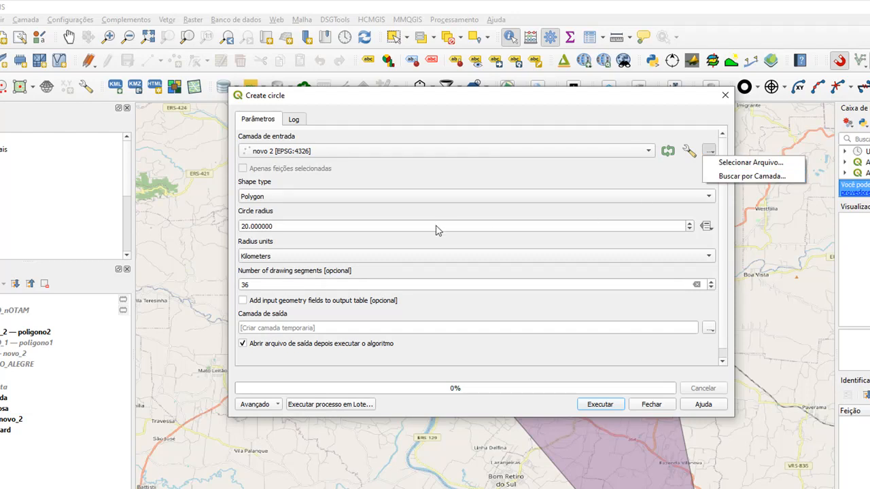
click(349, 254)
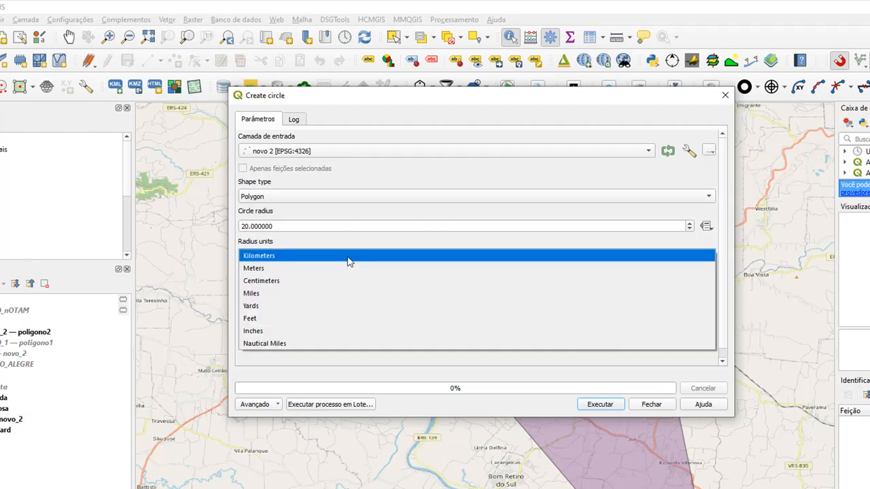
click(306, 343)
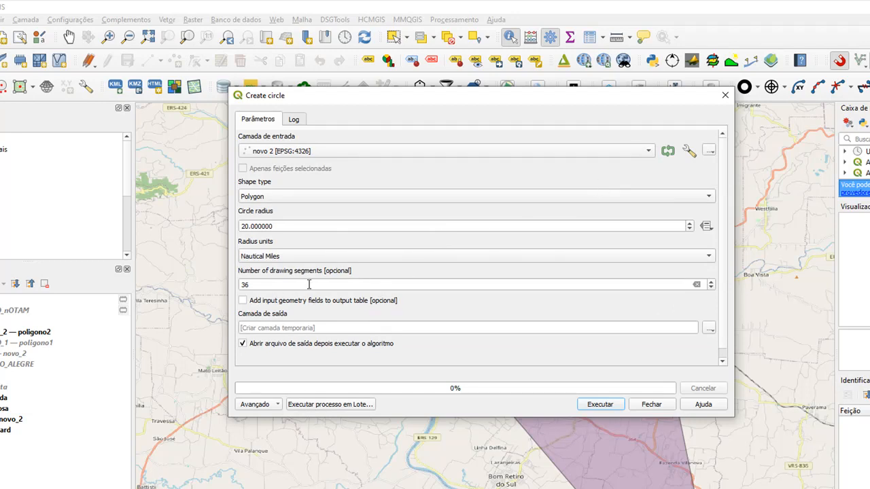
click(648, 153)
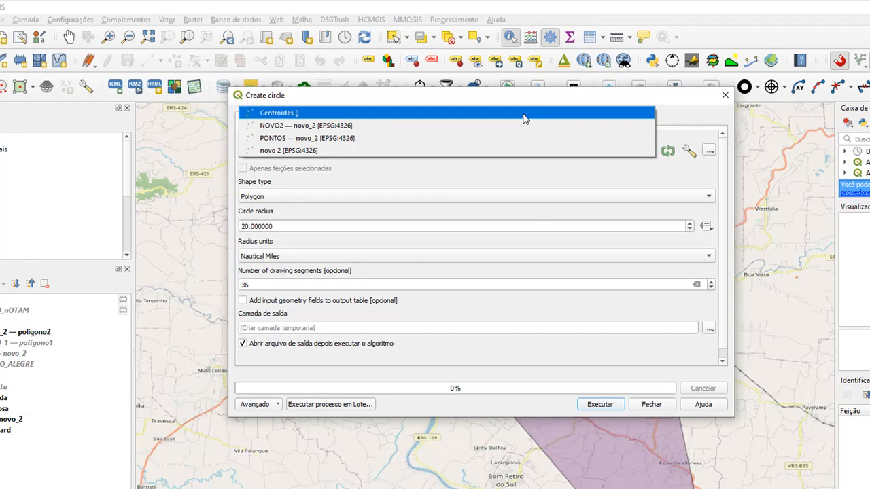
click(524, 113)
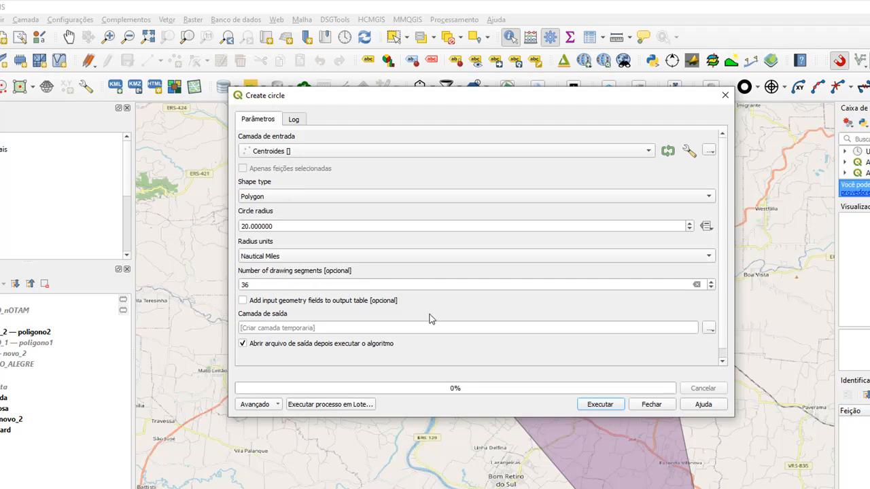
click(598, 406)
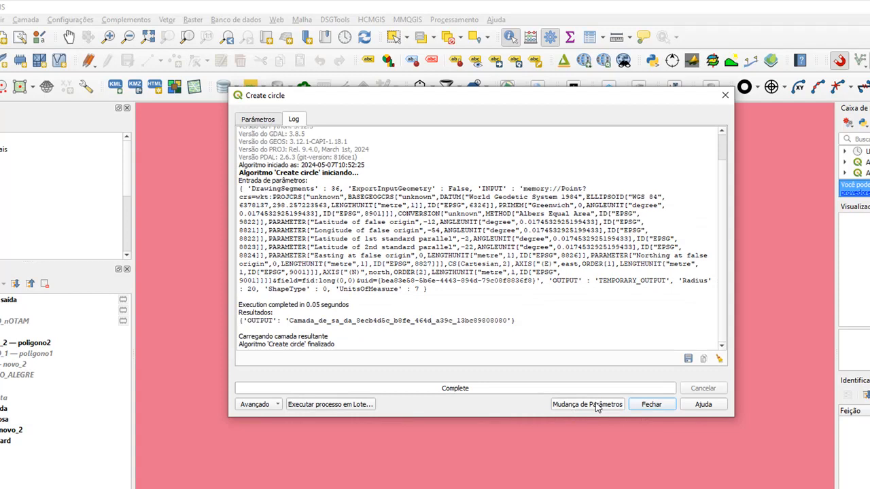
click(724, 95)
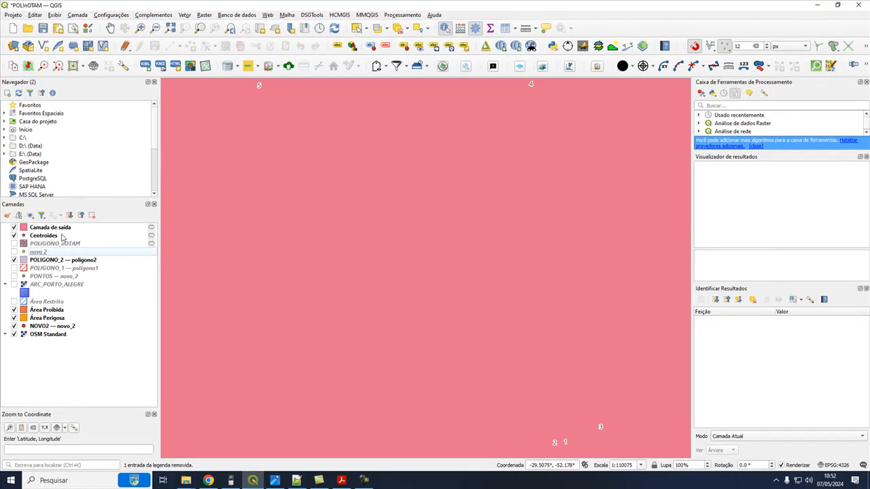
Style the new Camada de saída circle layer with the outline red symbol
right_click(64, 231)
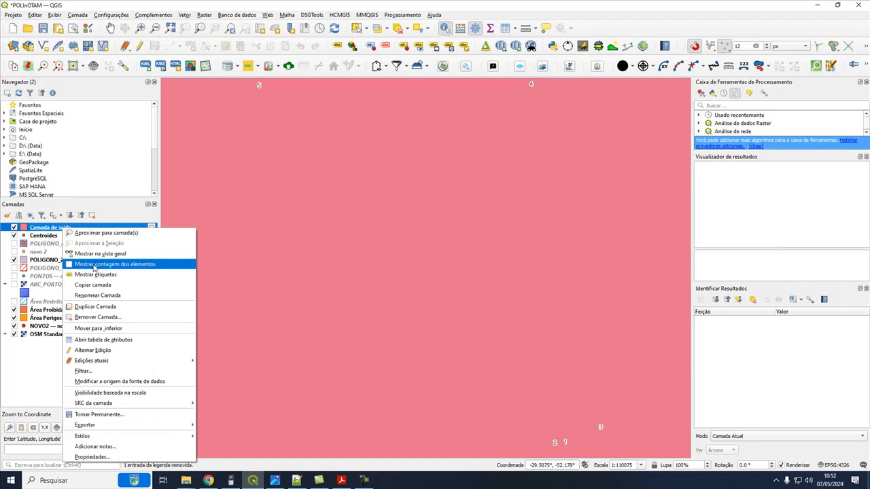
click(110, 456)
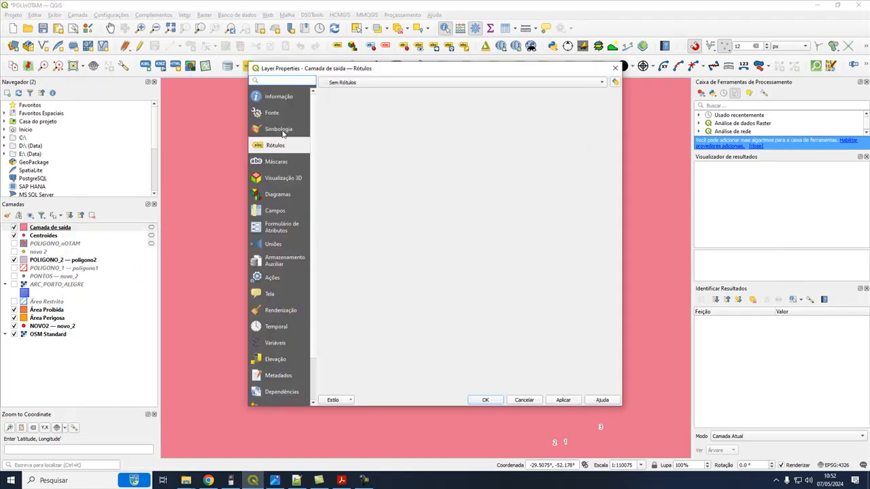
click(280, 130)
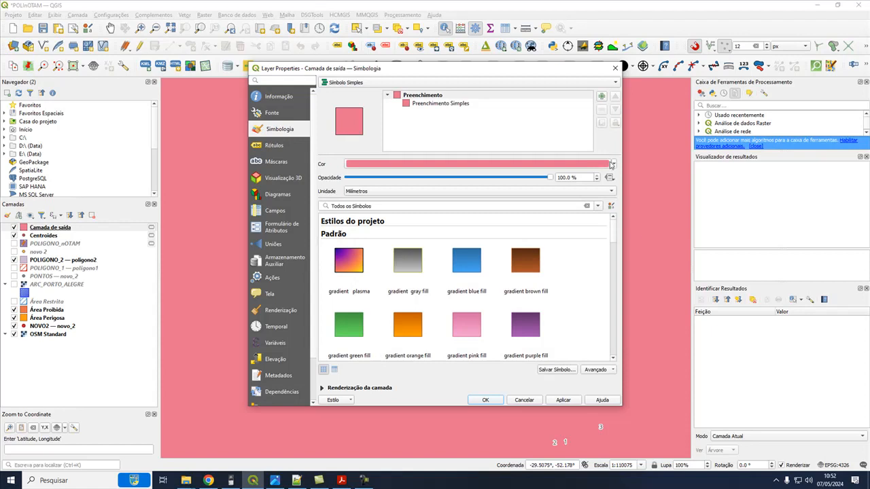
scroll(603, 264, down, 5)
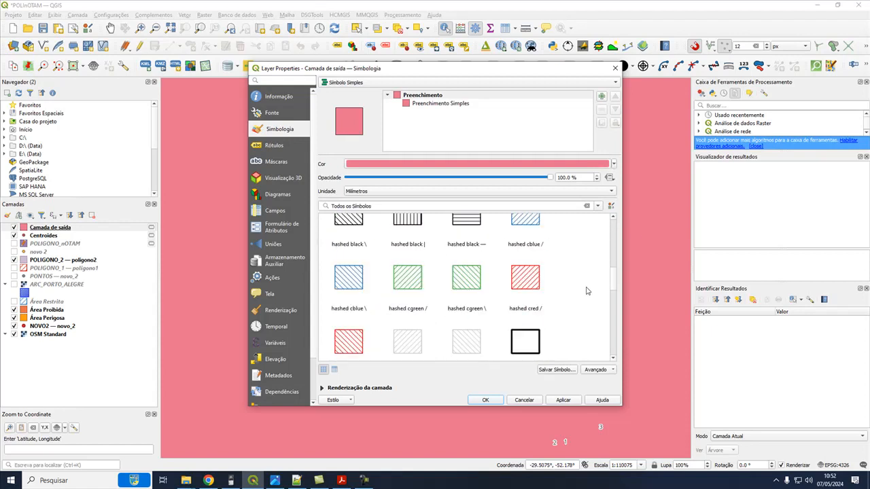
scroll(514, 321, down, 3)
click(470, 340)
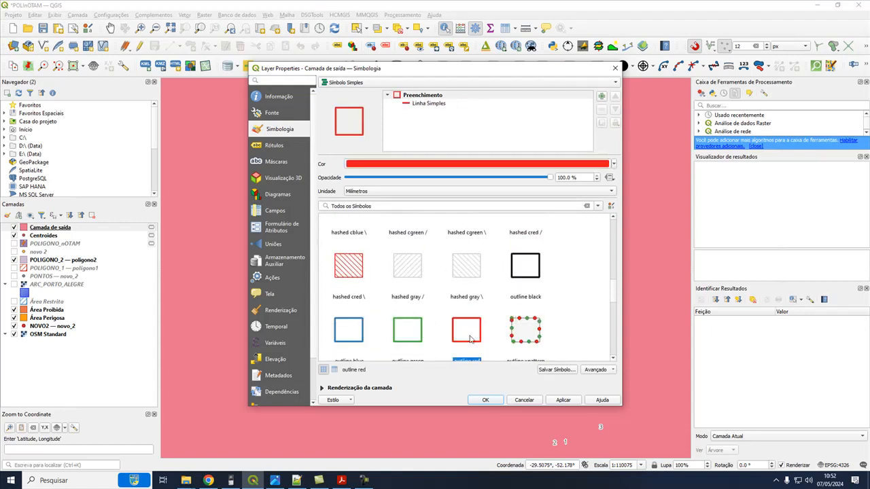
click(551, 402)
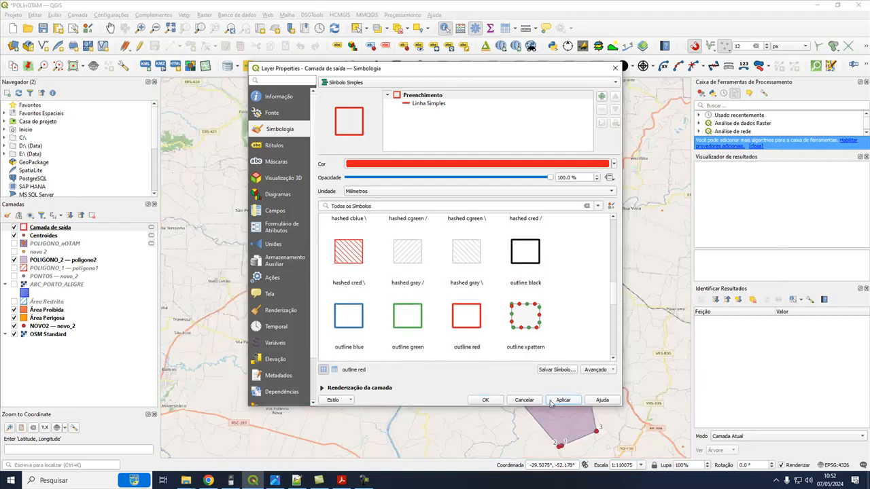
click(484, 400)
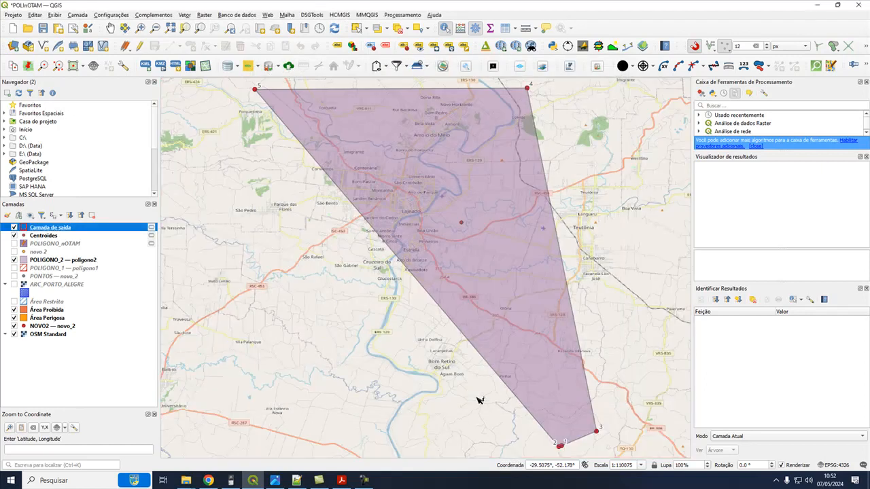
Fit the view to the red circle layer and check the Q-line radius of NOTAM E2700/24 in notam_teste.JPG
right_click(71, 229)
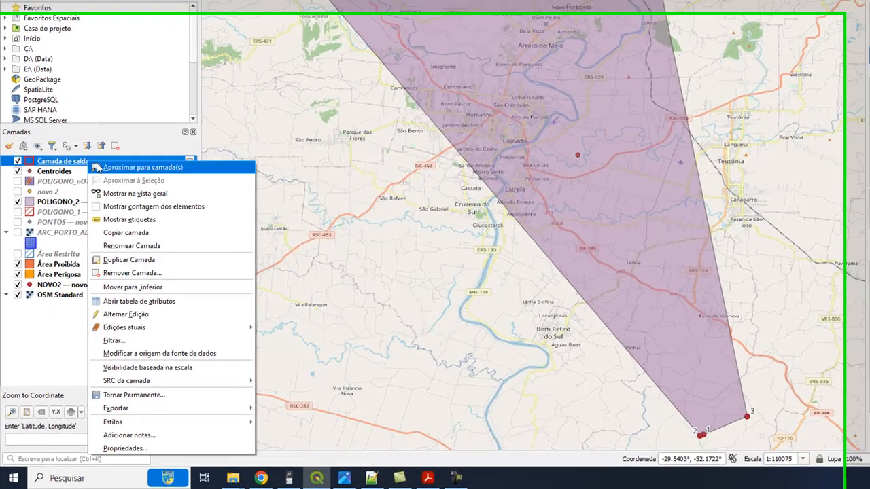
click(98, 167)
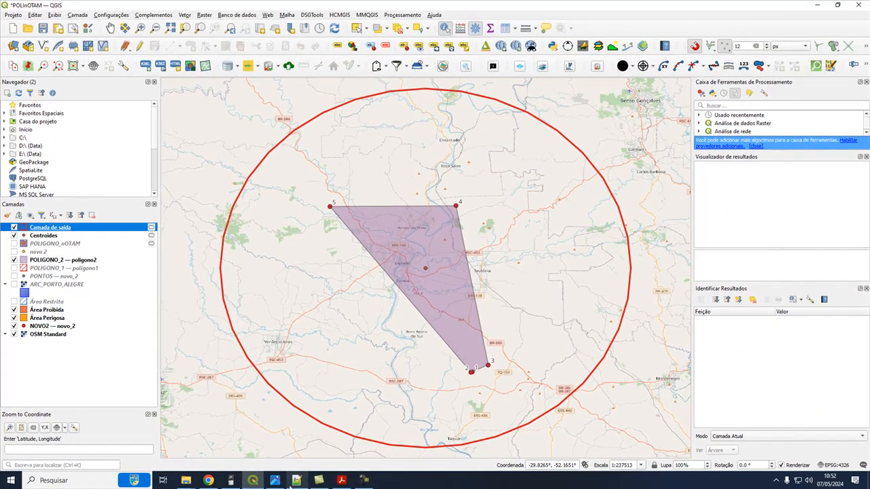
click(274, 480)
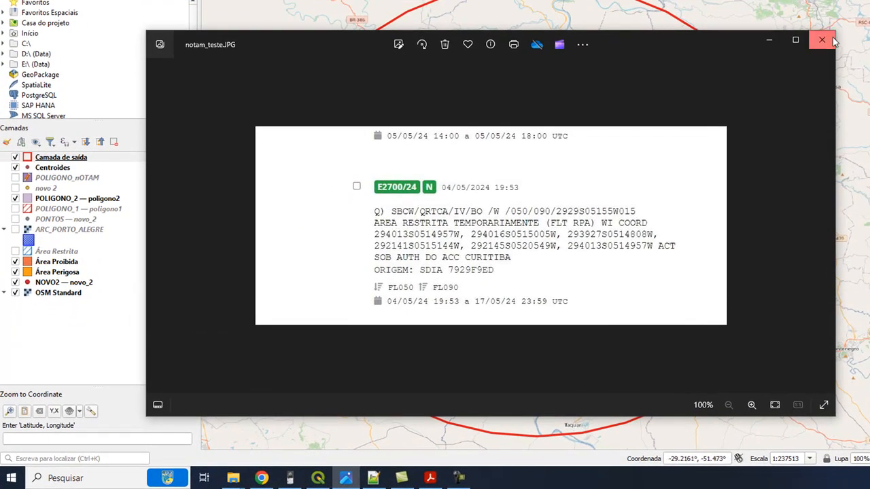
click(830, 40)
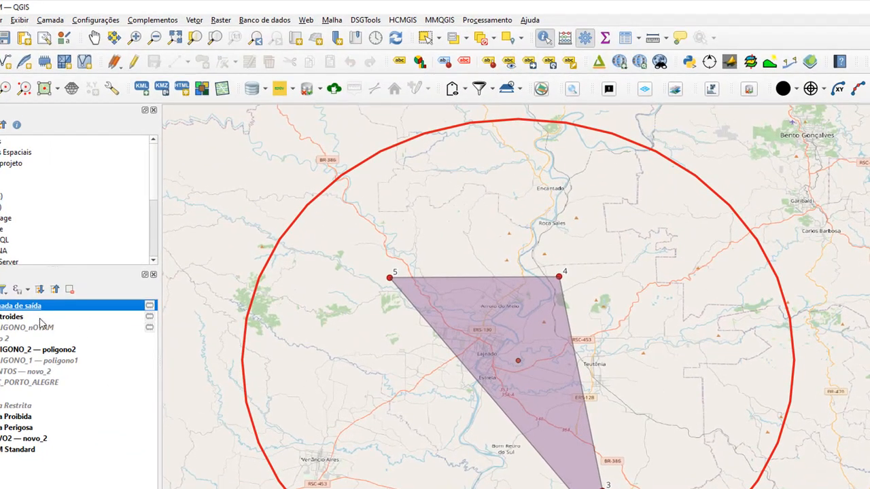
Create a temporary polygon circle of 15 nautical miles radius with 36 segments around the Centroides point
click(48, 296)
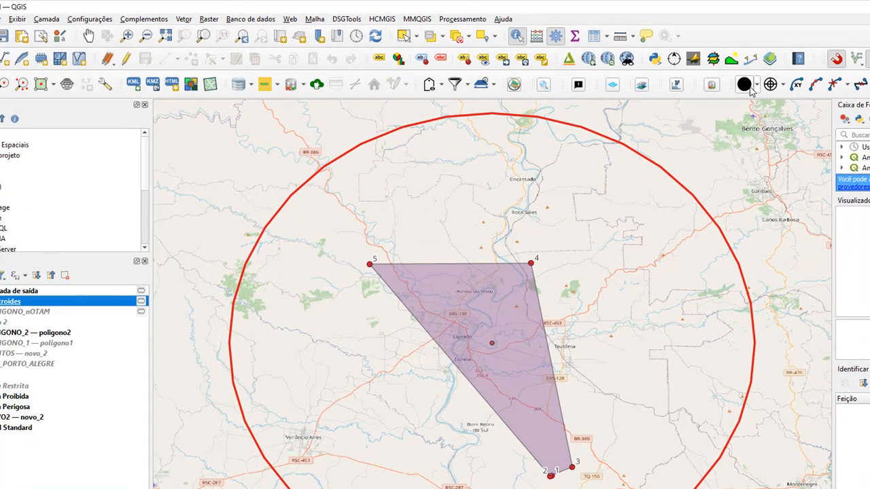
click(748, 86)
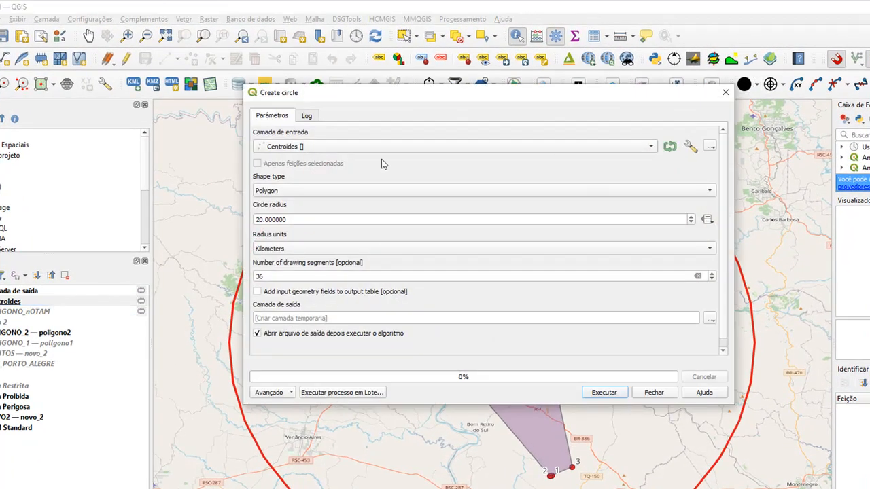
click(265, 220)
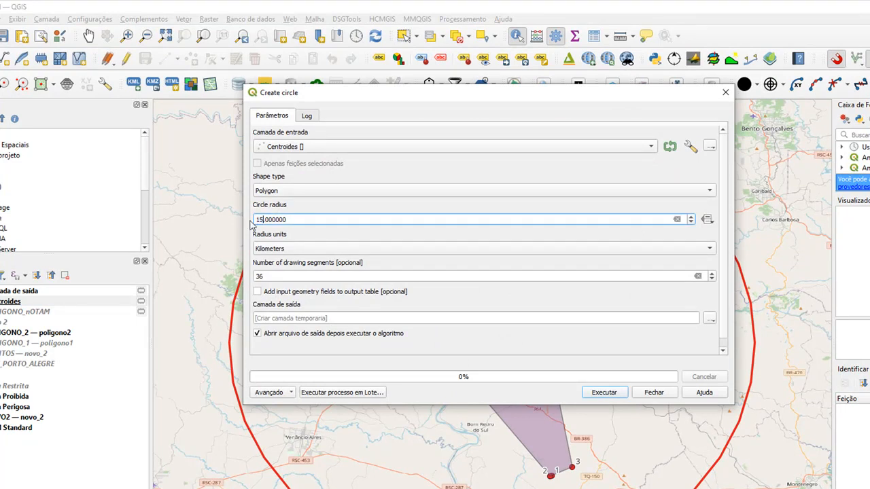
click(377, 250)
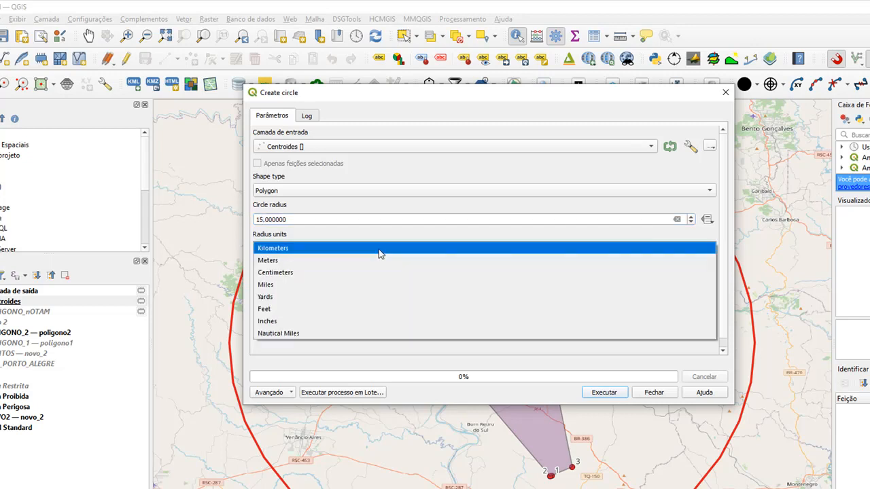
click(322, 331)
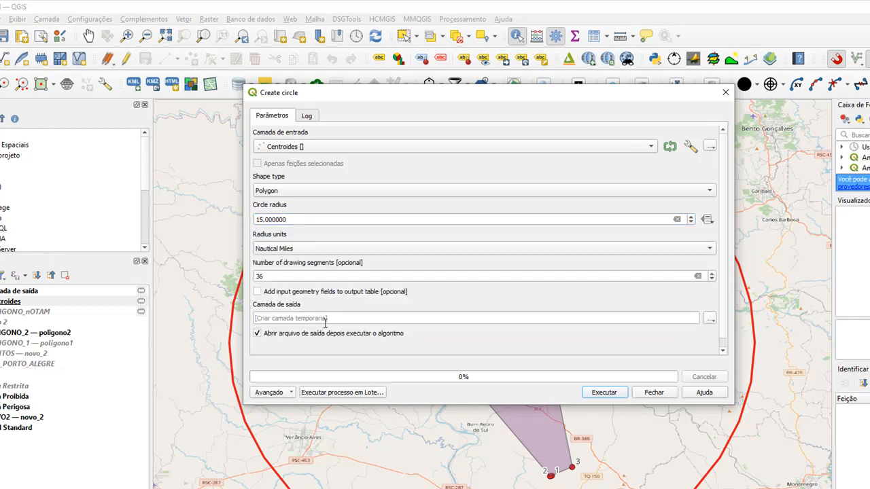
click(603, 393)
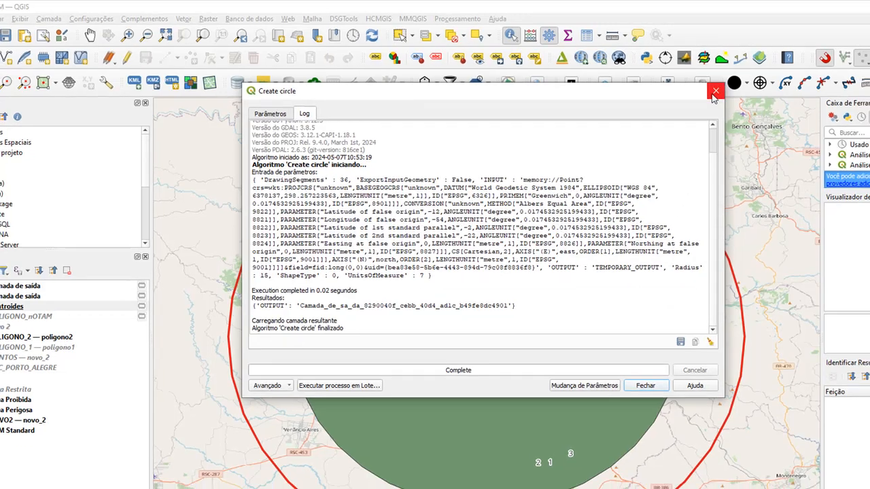
click(725, 92)
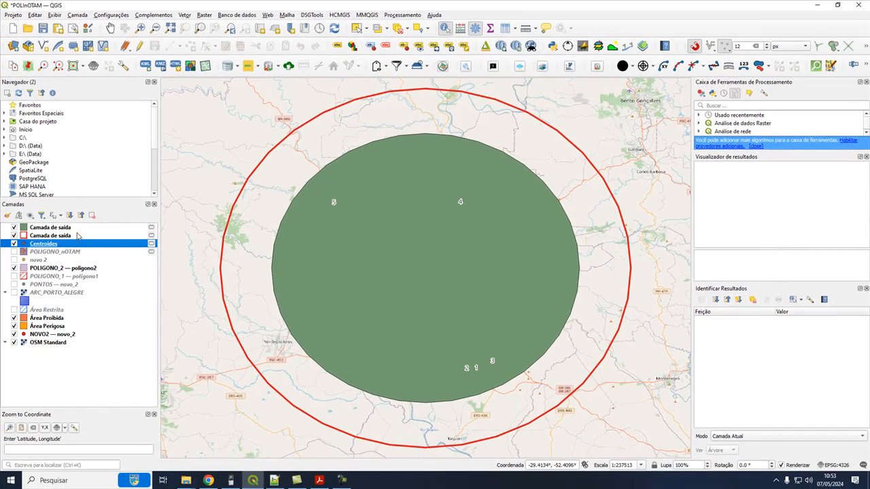
Style the new 15 NM Camada de saída circle layer with the outline blue symbol
click(54, 227)
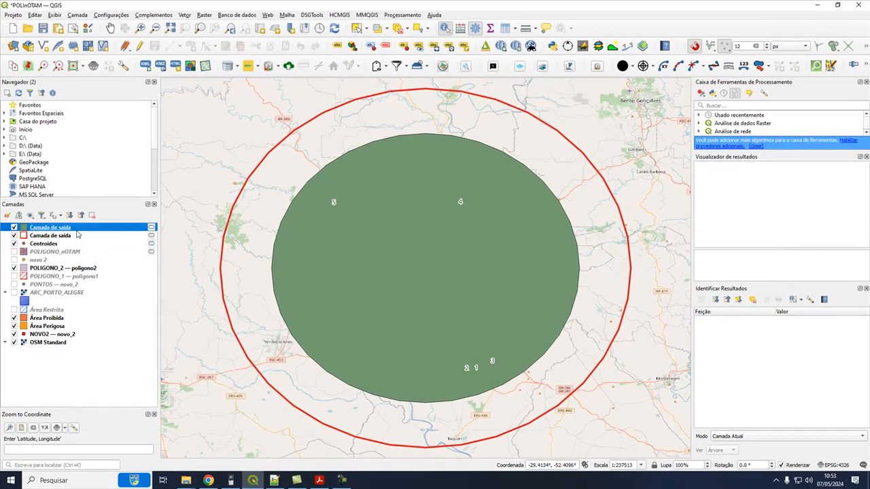
right_click(77, 233)
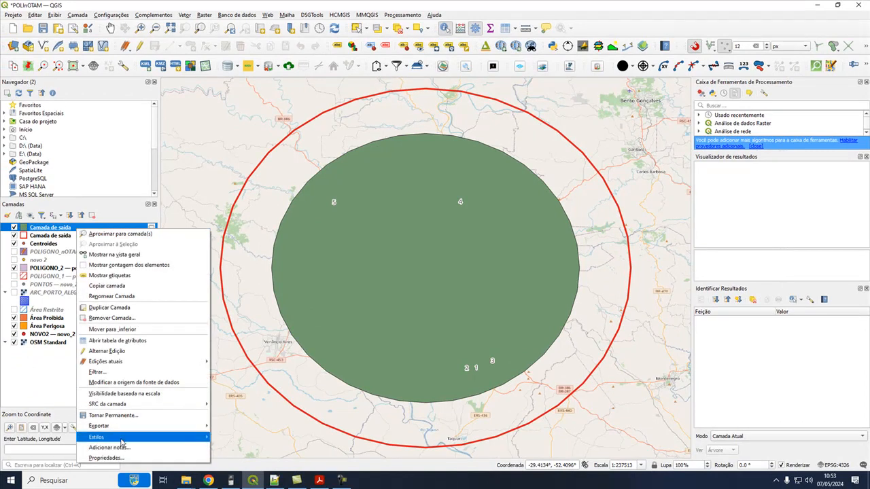
click(106, 458)
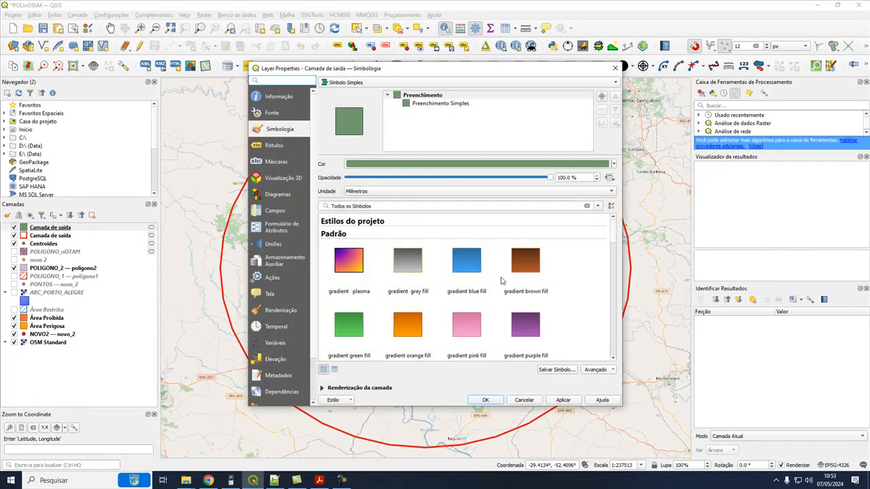
scroll(611, 241, down, 5)
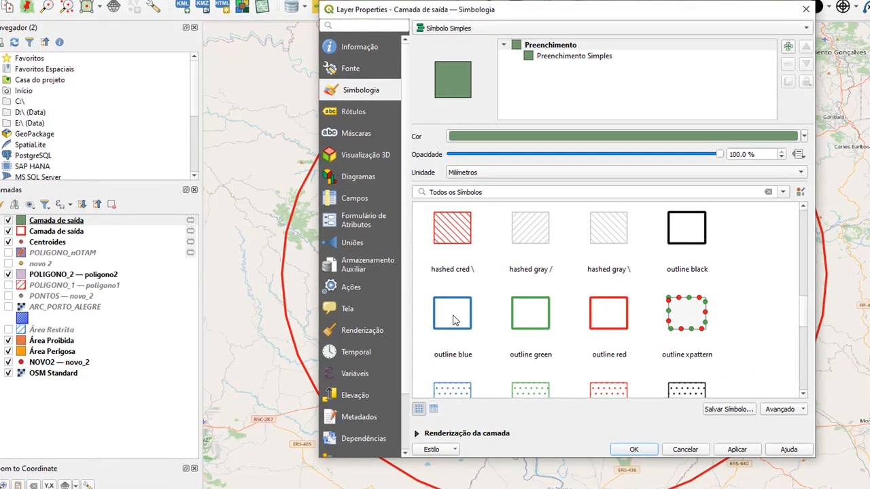
click(455, 320)
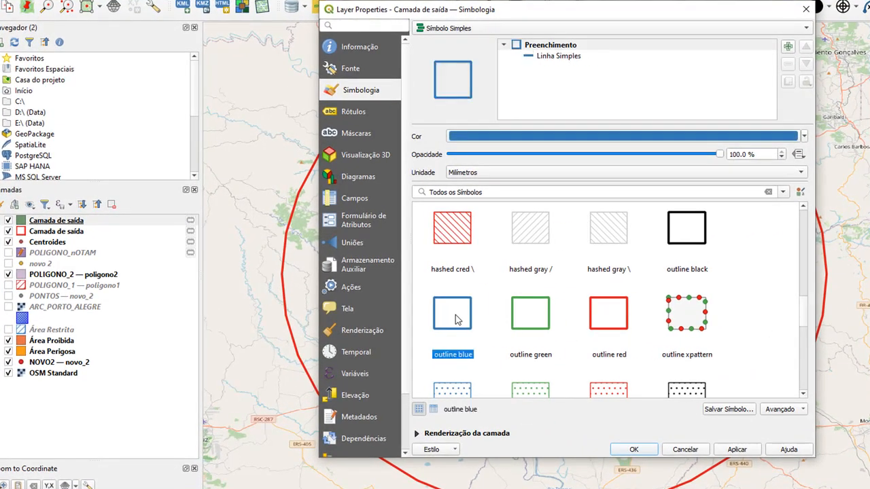
click(737, 451)
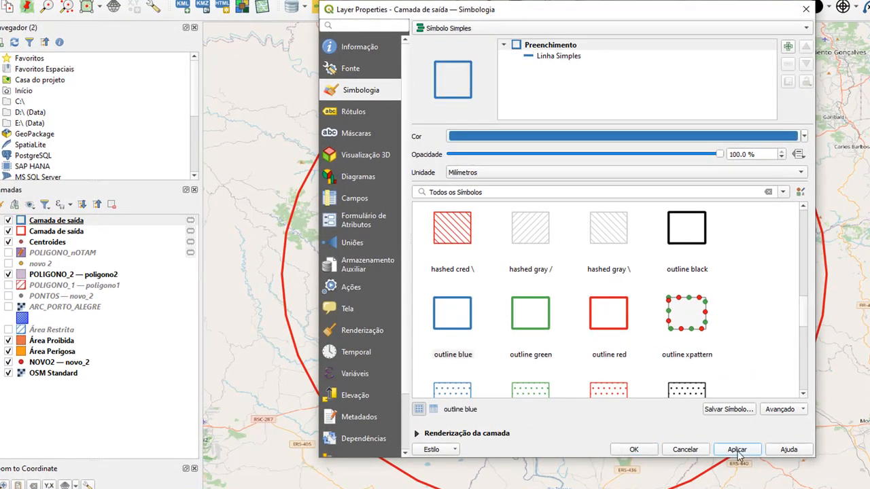
click(633, 449)
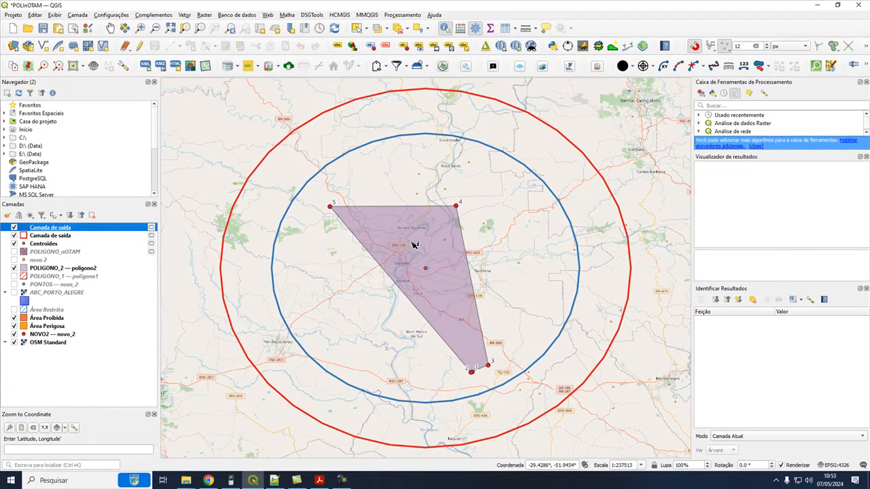
Remove the red 20 NM Camada de saída circle layer from the project
click(63, 236)
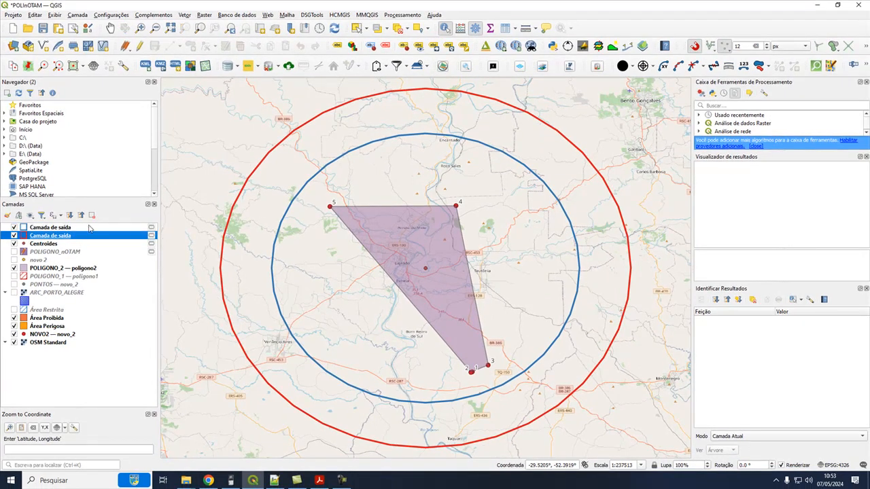
click(92, 215)
click(425, 250)
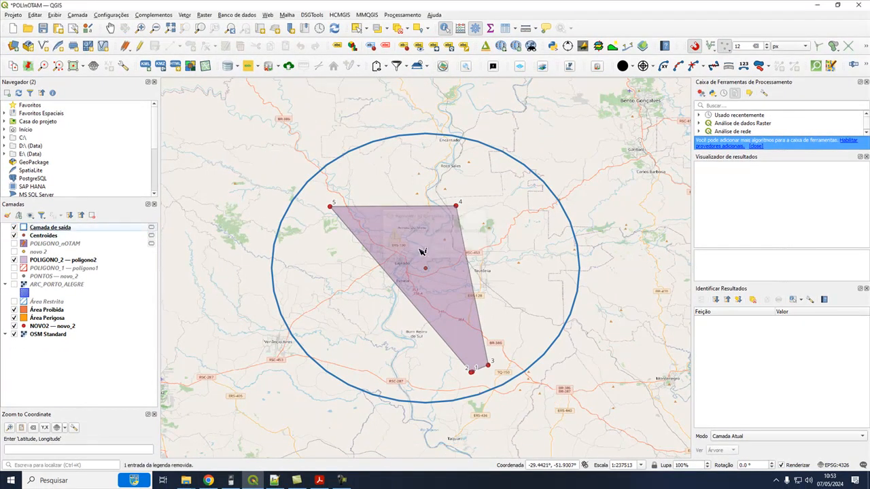